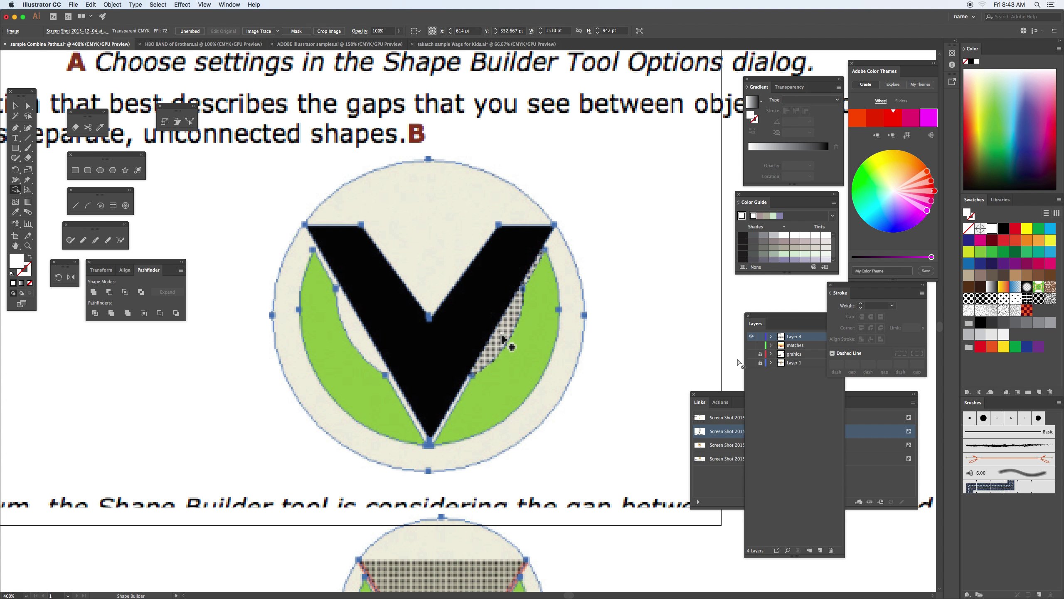
# Lock Layer 4 and dim its images to 50% so the reference can be traced
pyautogui.click(752, 338)
pyautogui.click(752, 337)
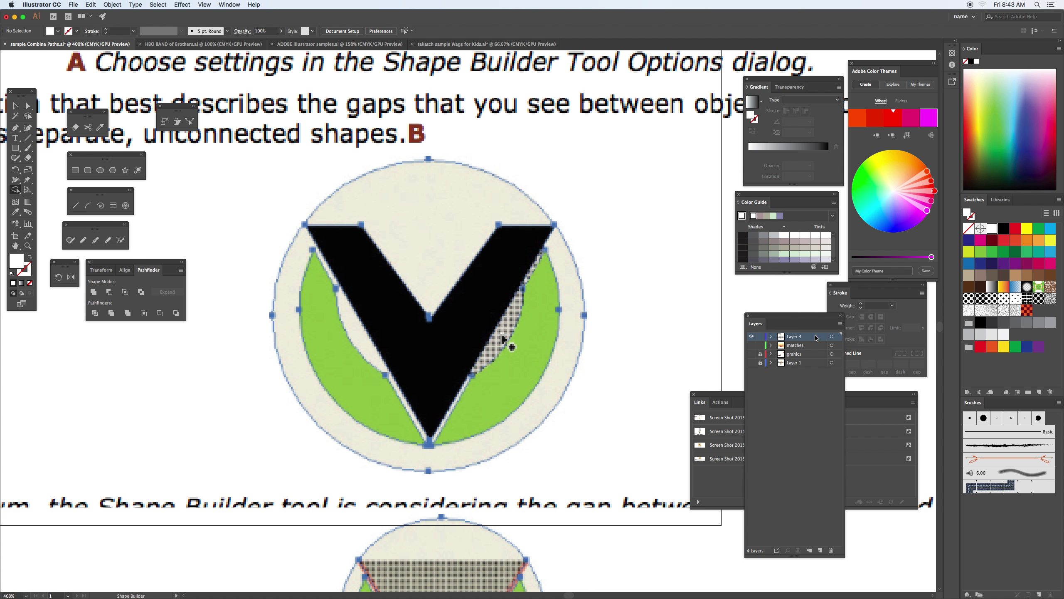
pyautogui.doubleClick(813, 338)
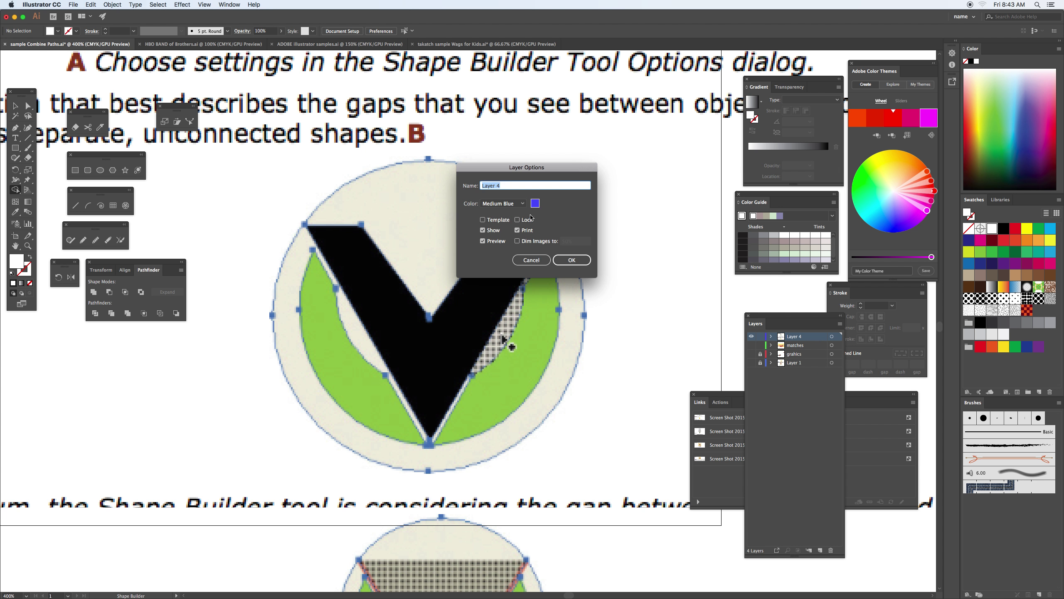
pyautogui.click(517, 220)
pyautogui.click(523, 242)
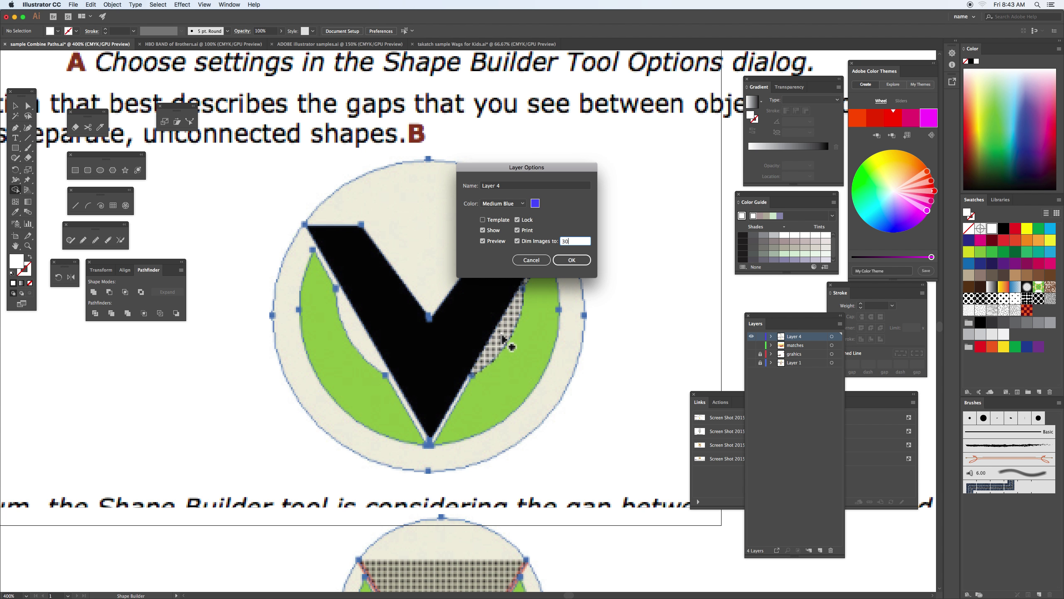
pyautogui.click(571, 260)
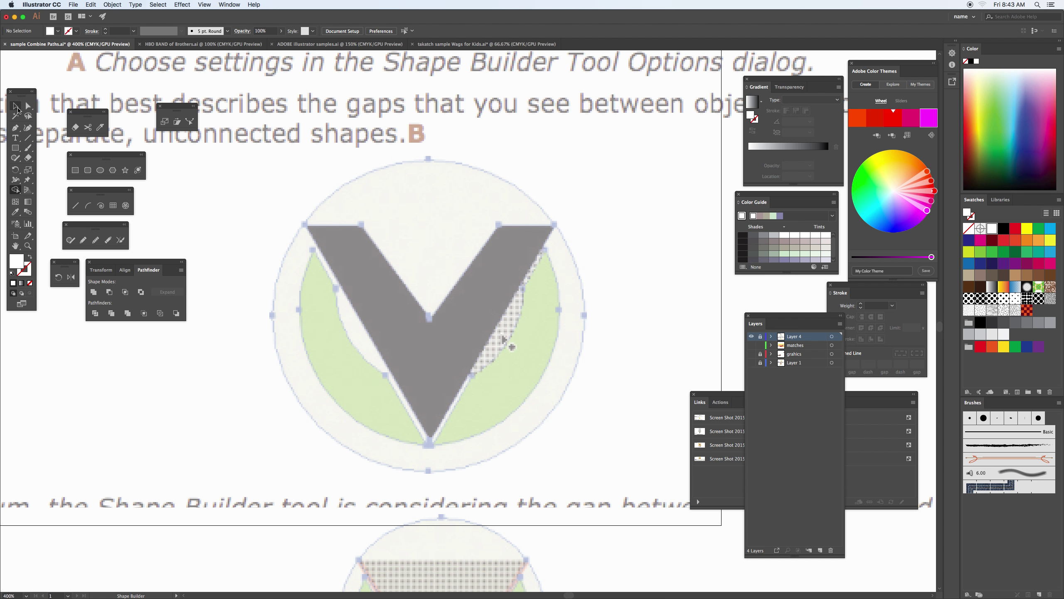
pyautogui.click(15, 106)
# Show rulers, add Layer 5, and drag vertical and horizontal guides to the V's centre
pyautogui.press('super+r')
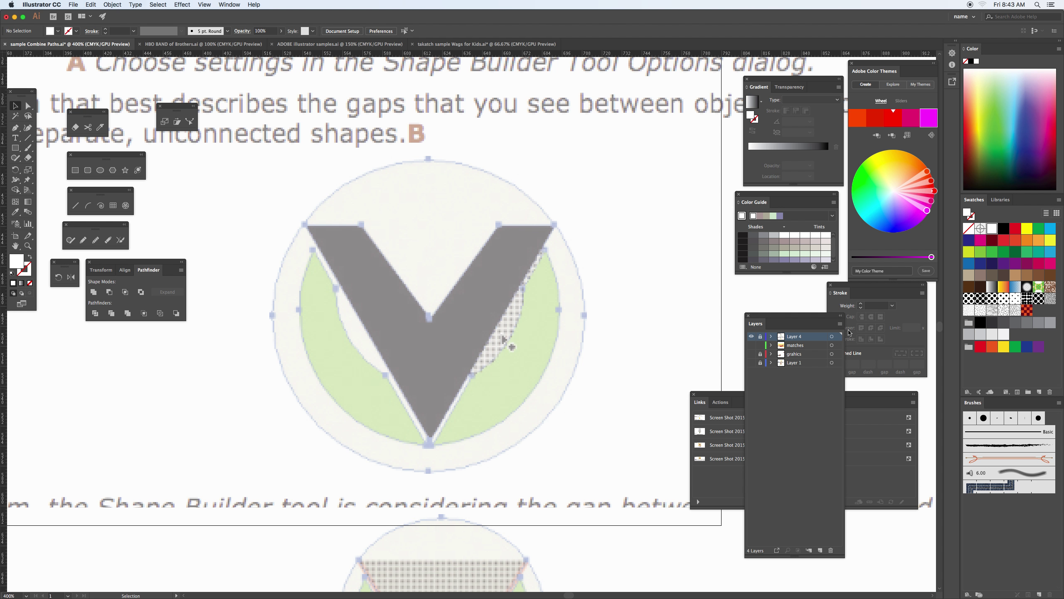
pyautogui.click(820, 550)
pyautogui.moveTo(4, 332); pyautogui.dragTo(428, 319)
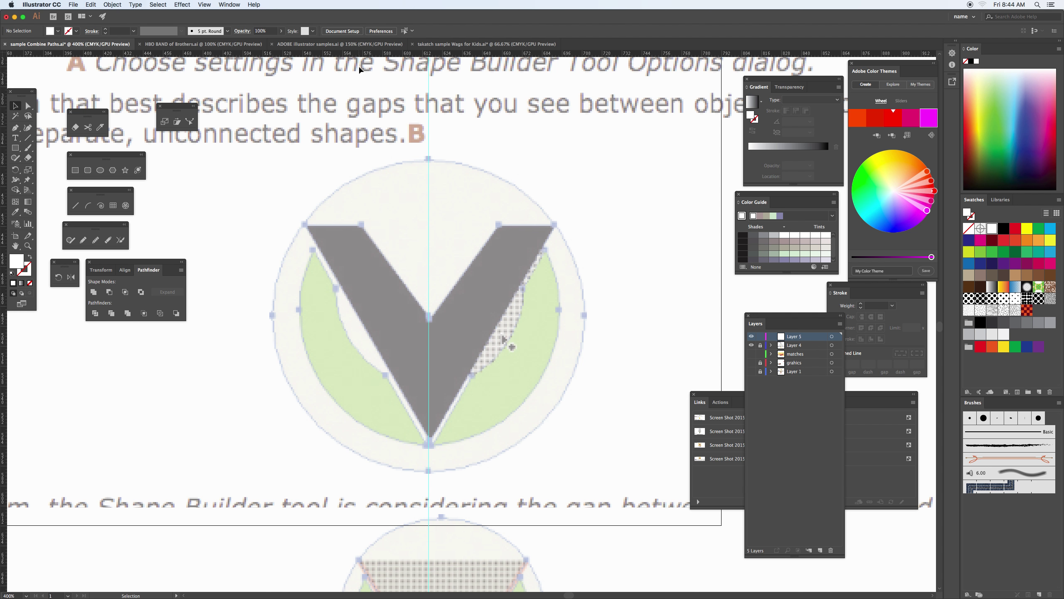
pyautogui.moveTo(359, 55); pyautogui.dragTo(380, 315)
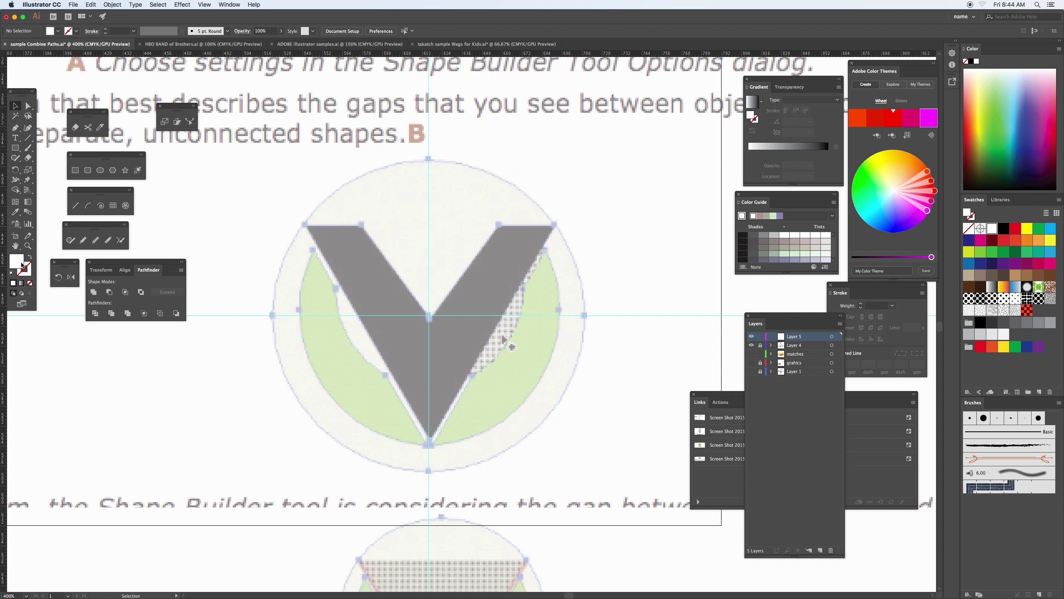
pyautogui.click(12, 273)
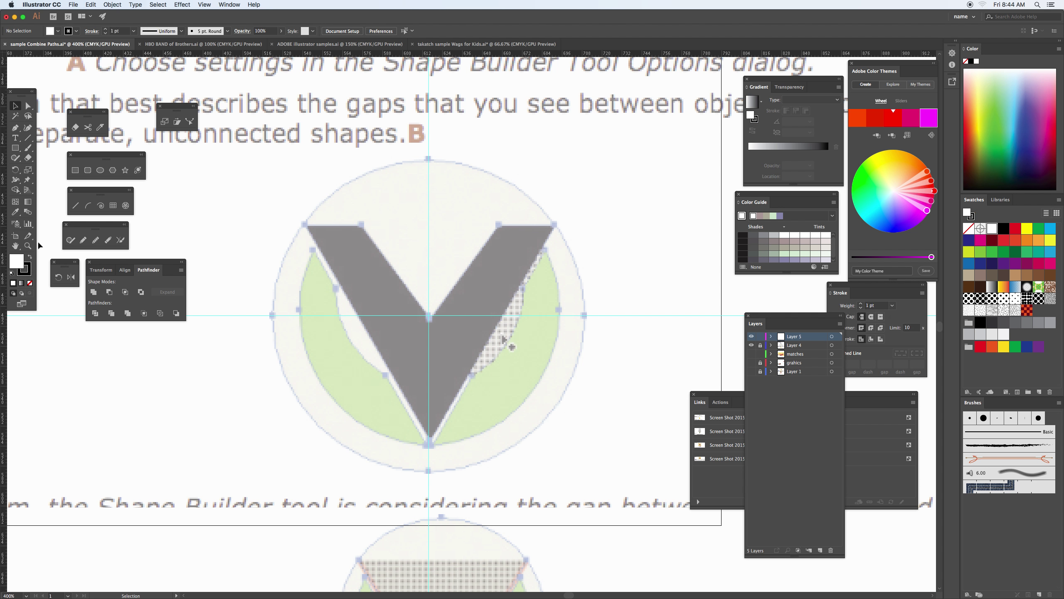
# With no fill, draw 188 pt and 154 pt circles centred on the guide intersection
pyautogui.click(30, 284)
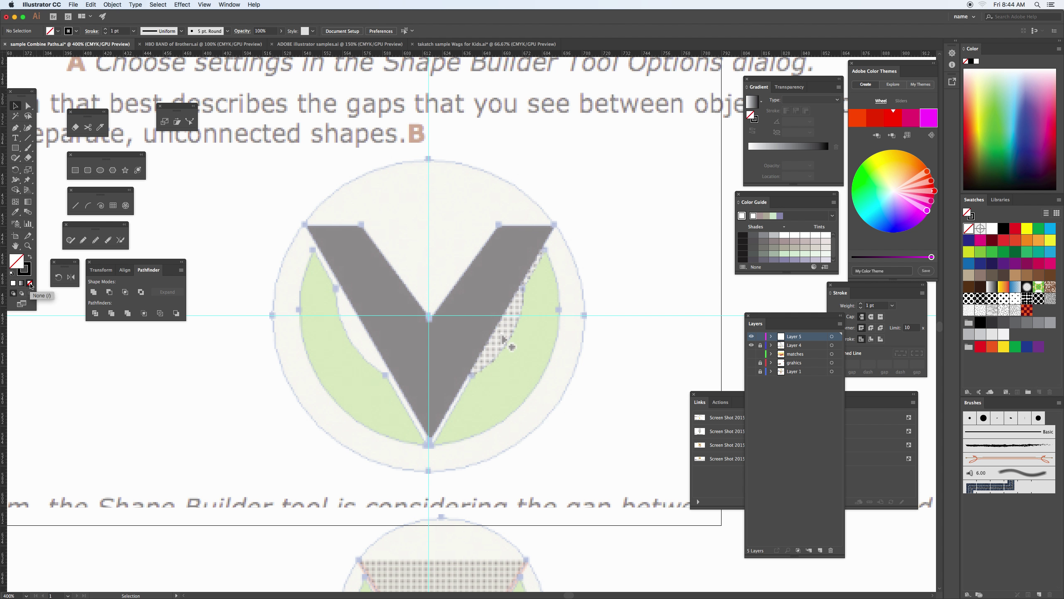
pyautogui.click(100, 170)
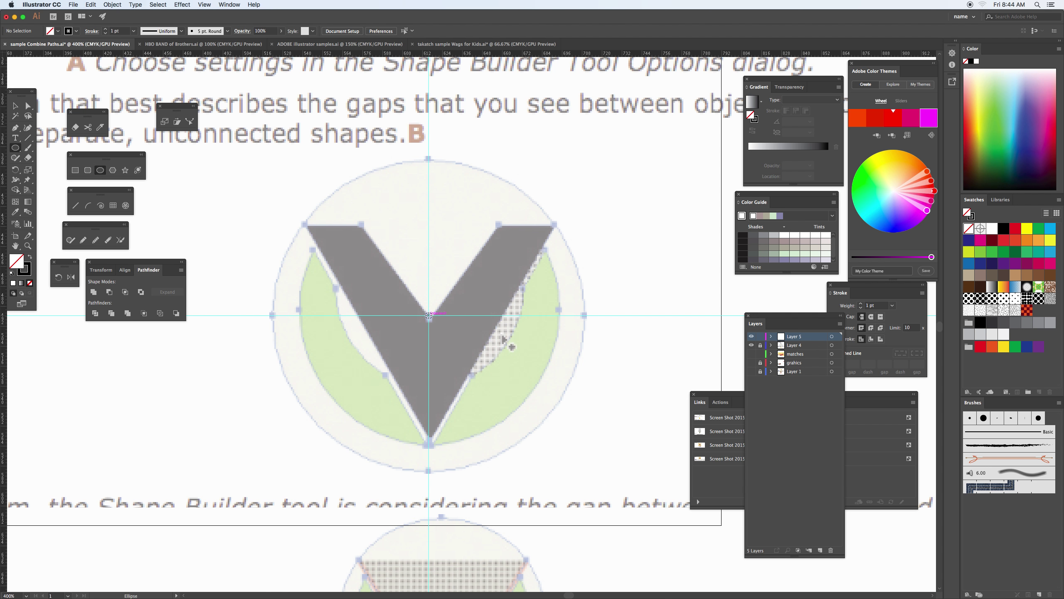
pyautogui.moveTo(428, 315); pyautogui.dragTo(525, 472)
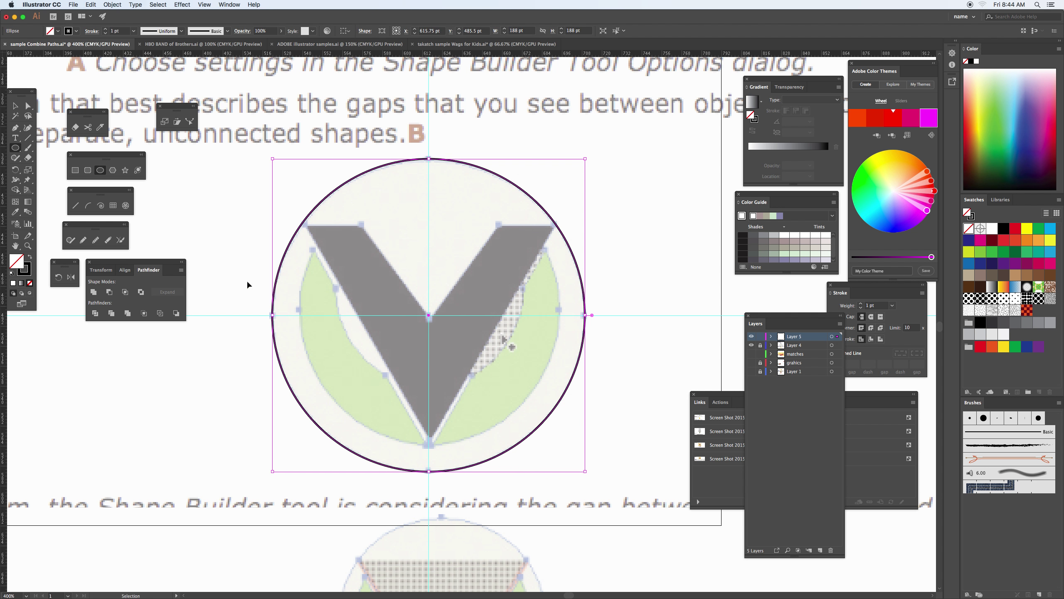
pyautogui.press('super+shift+a')
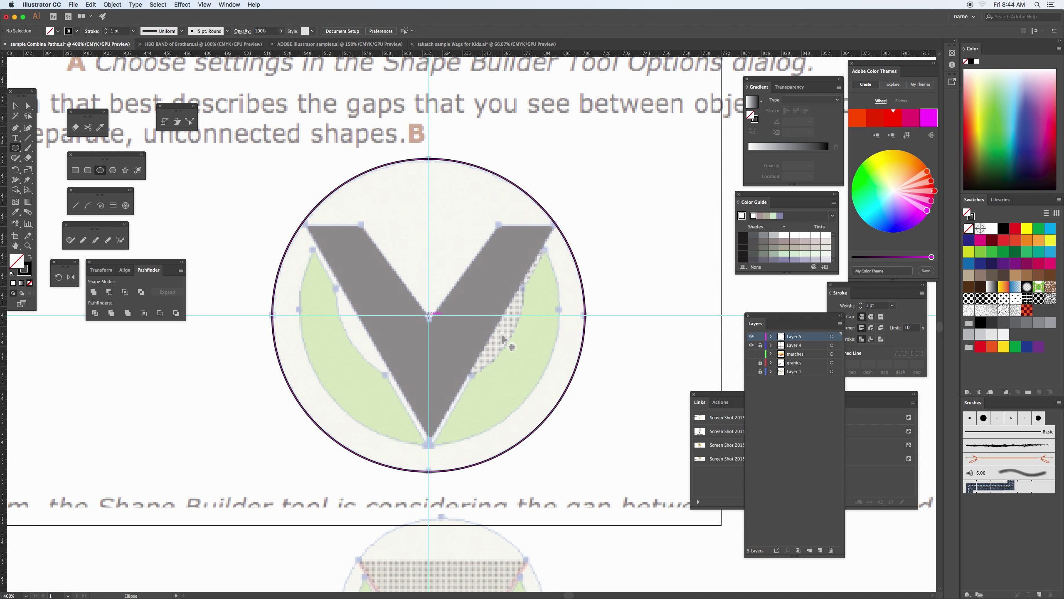
pyautogui.moveTo(429, 315); pyautogui.dragTo(486, 442)
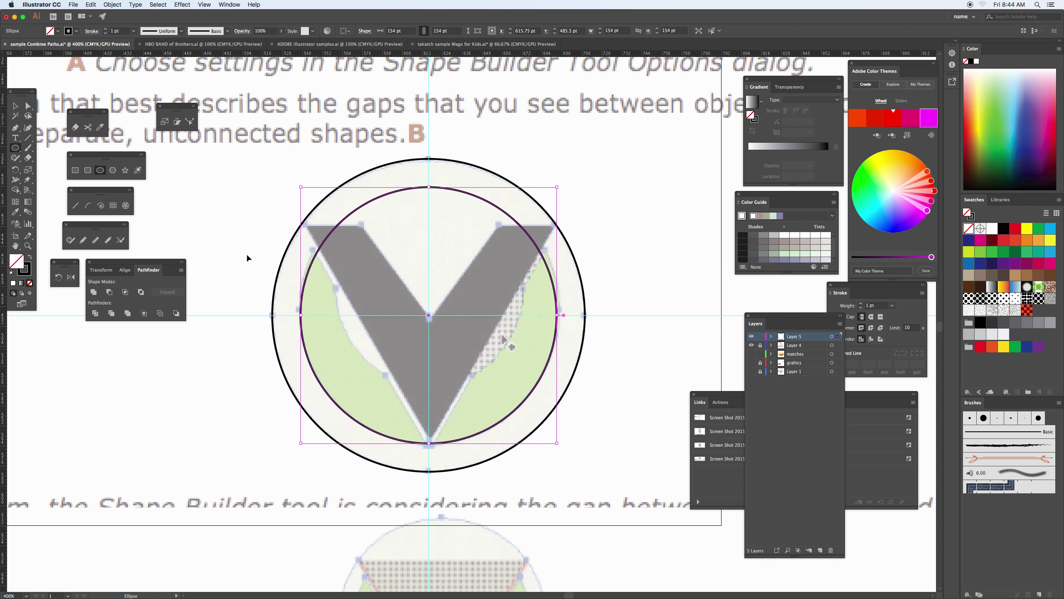
pyautogui.press('super+shift+a')
# Draw a 107 pt inner circle from the guide centre and nudge it slightly upward
pyautogui.moveTo(430, 315); pyautogui.dragTo(468, 403)
pyautogui.press('Up')
pyautogui.press('Up')
pyautogui.press('Up')
pyautogui.press('Up')
pyautogui.press('Up')
pyautogui.press('Up')
pyautogui.press('Up')
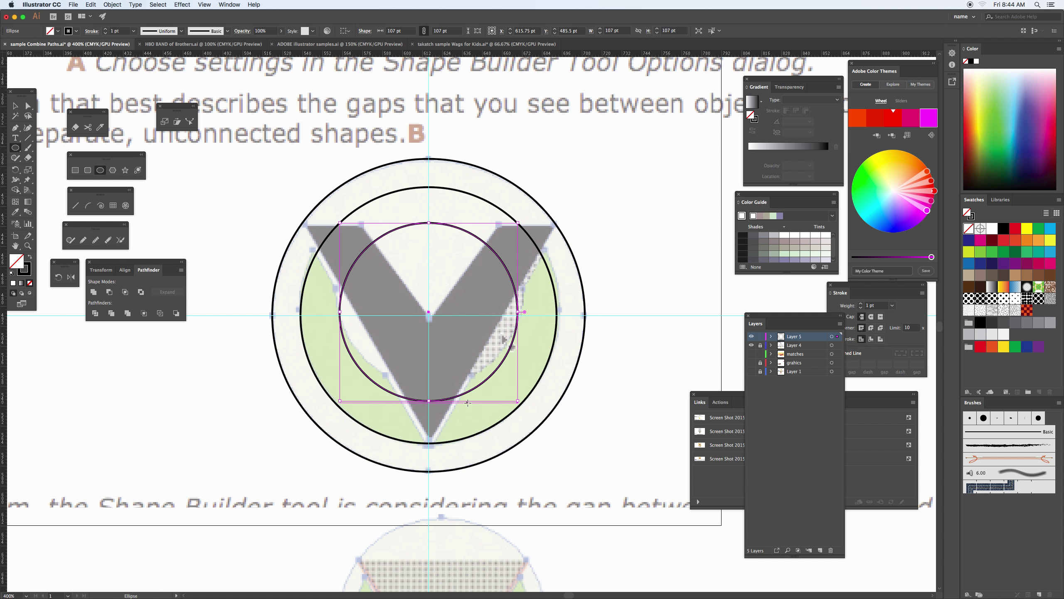
pyautogui.press('Up')
pyautogui.press('Up')
pyautogui.press('Up')
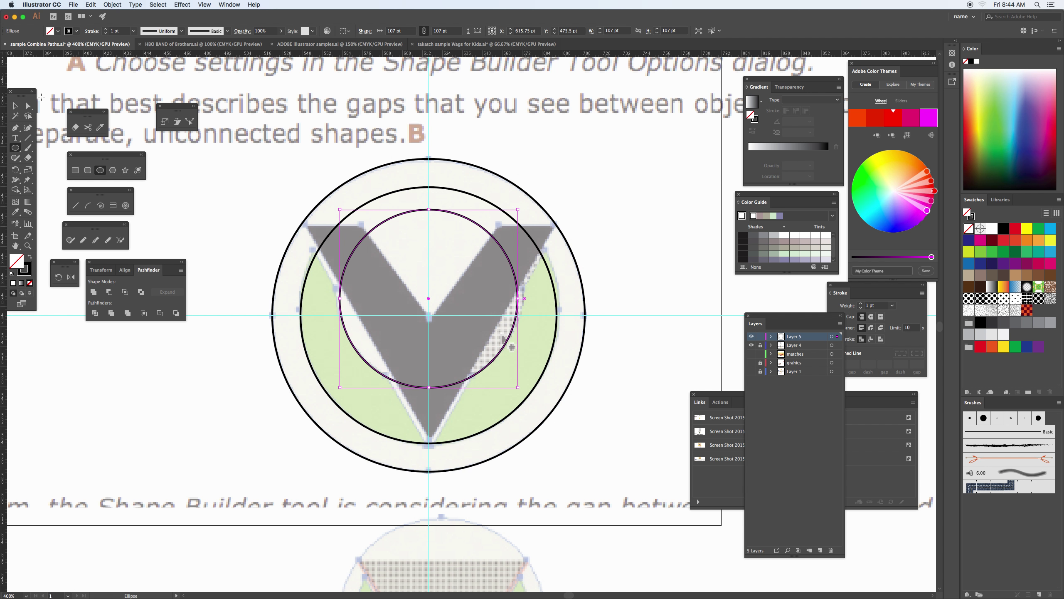
pyautogui.click(15, 105)
pyautogui.click(296, 232)
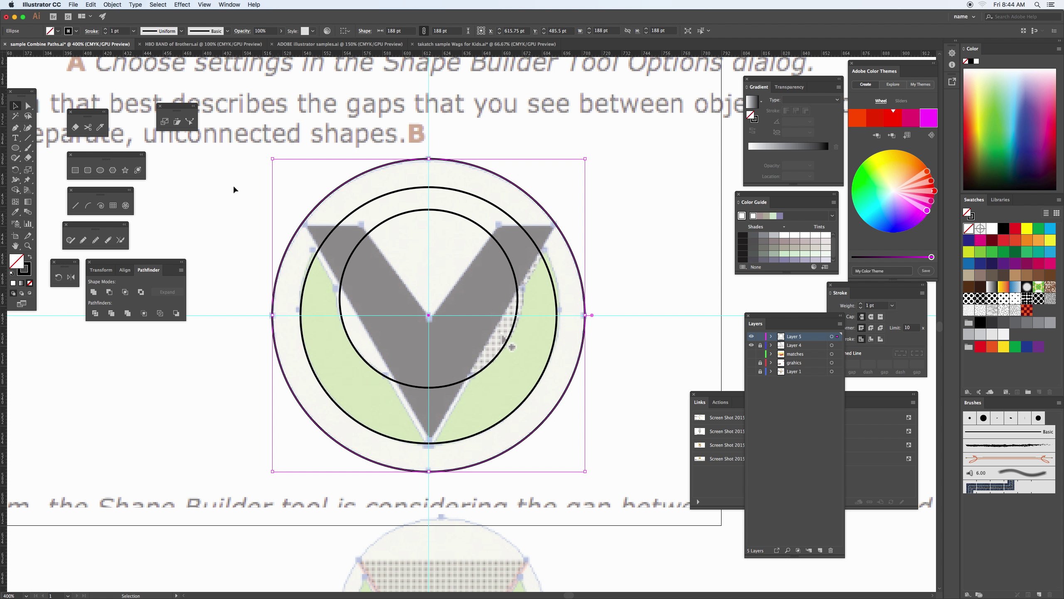
# Trace the V's left arm as a closed pen path starting at the centre point
pyautogui.click(14, 128)
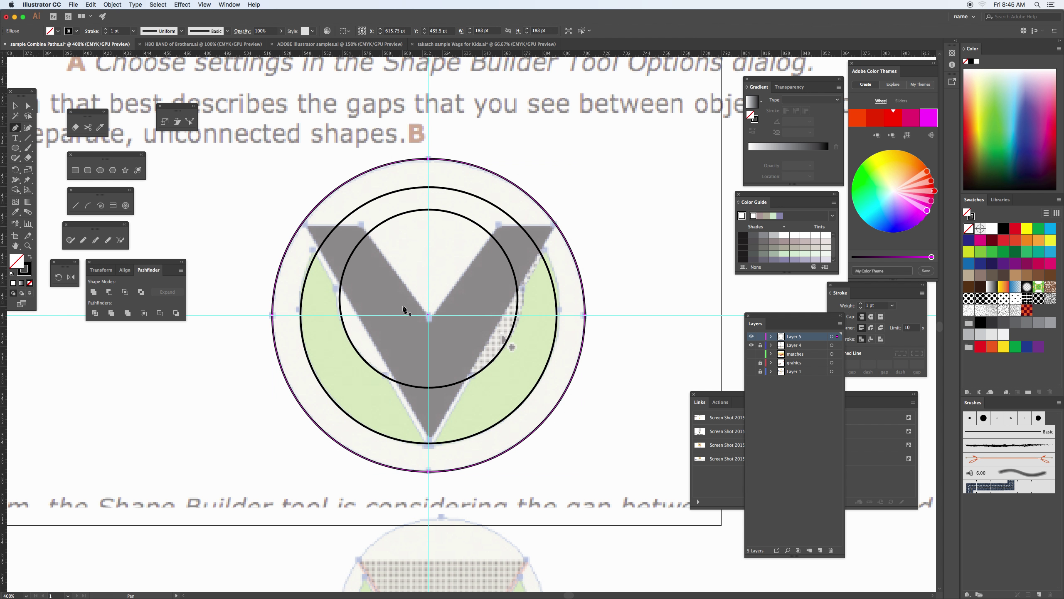
pyautogui.click(427, 315)
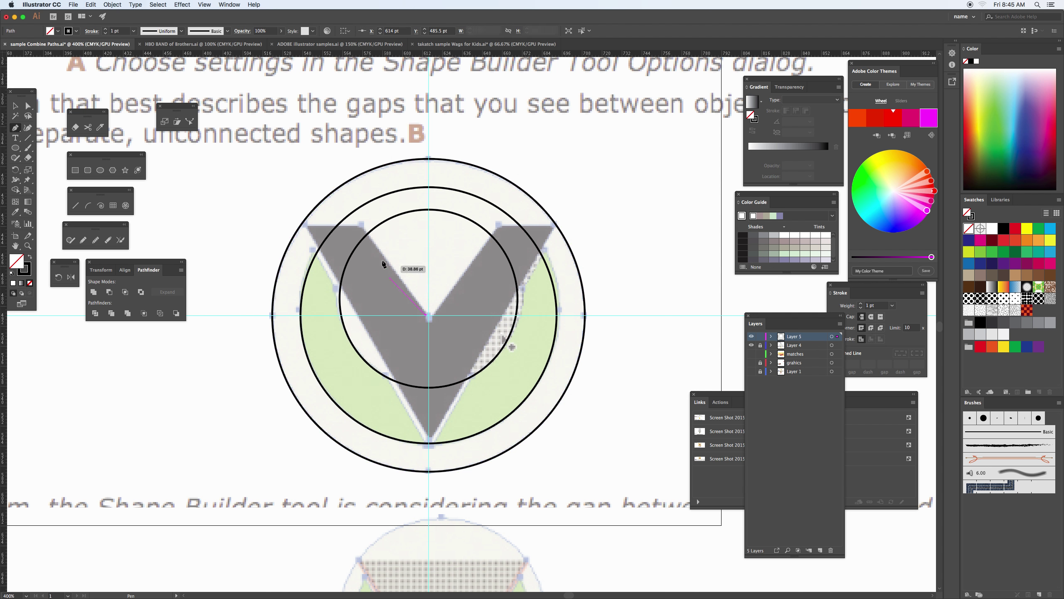
pyautogui.click(362, 227)
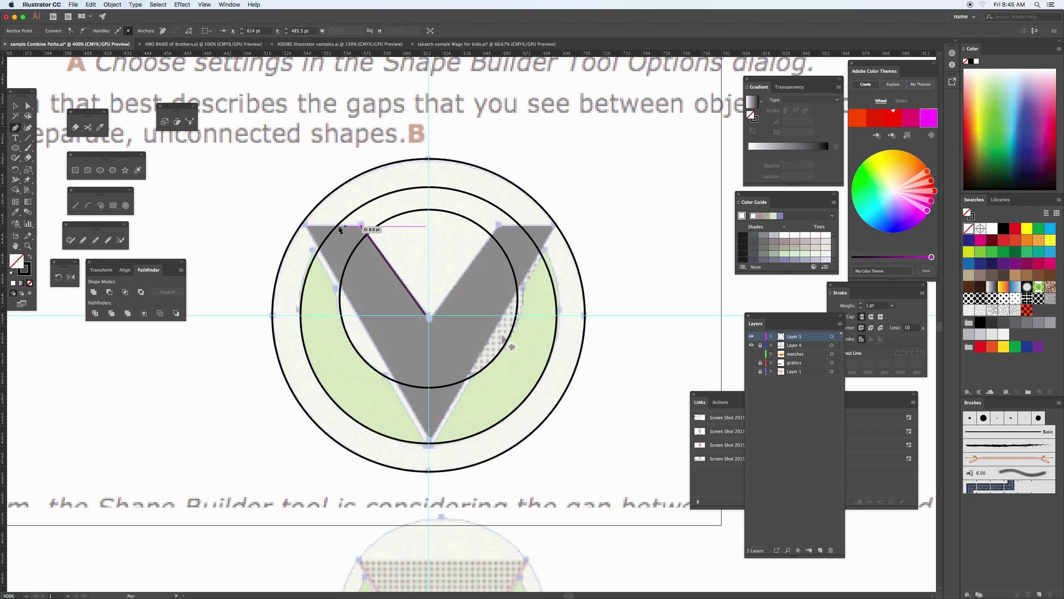
pyautogui.click(307, 227)
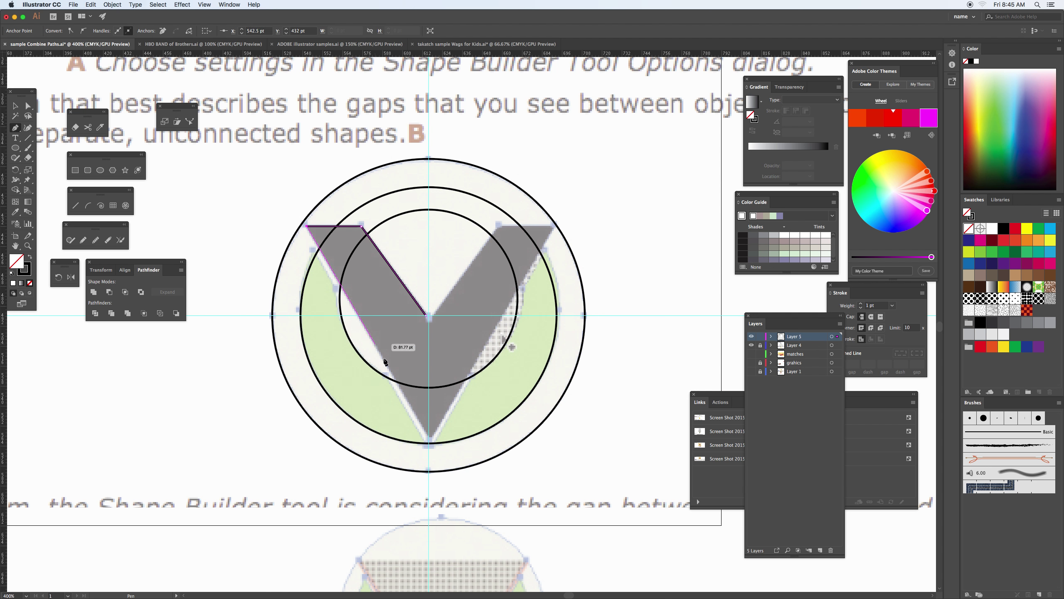
pyautogui.click(428, 438)
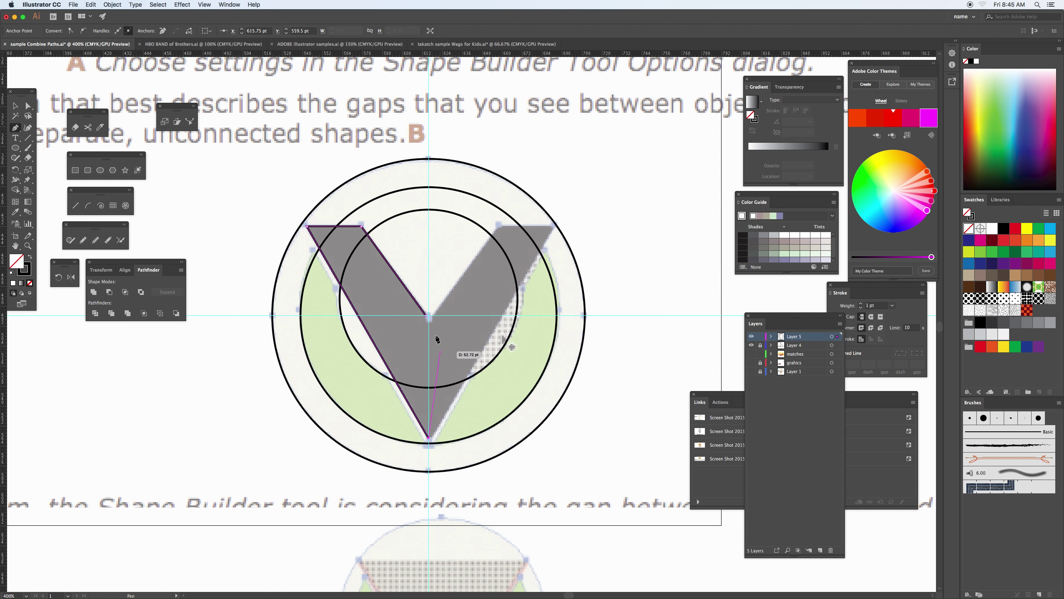
pyautogui.click(429, 315)
pyautogui.press('super+shift+a')
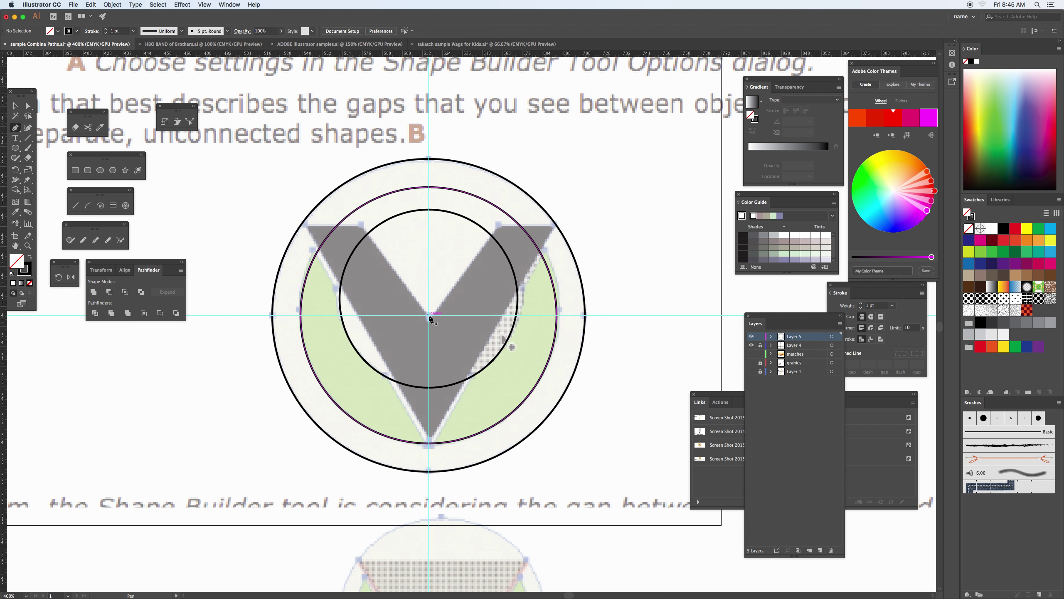
# Retrace the left half of the V as a second closed path over the reference
pyautogui.click(429, 315)
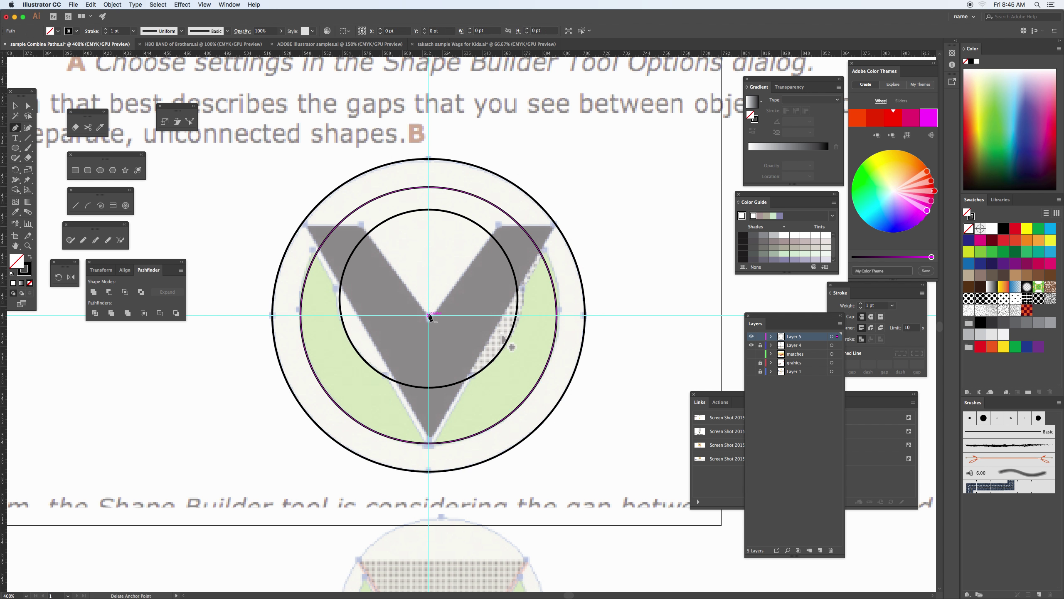
pyautogui.click(362, 226)
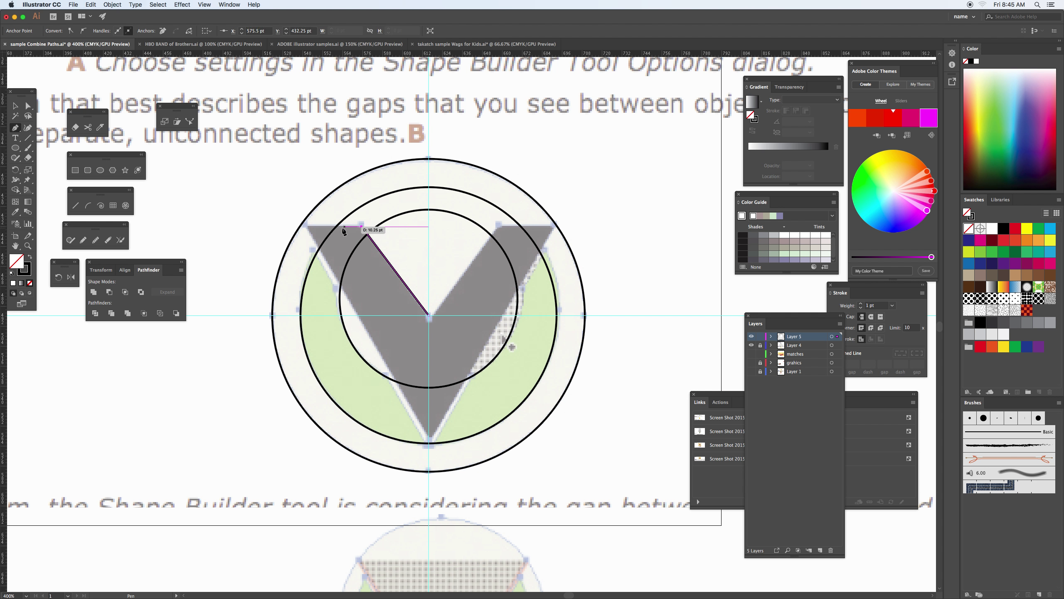
pyautogui.click(307, 227)
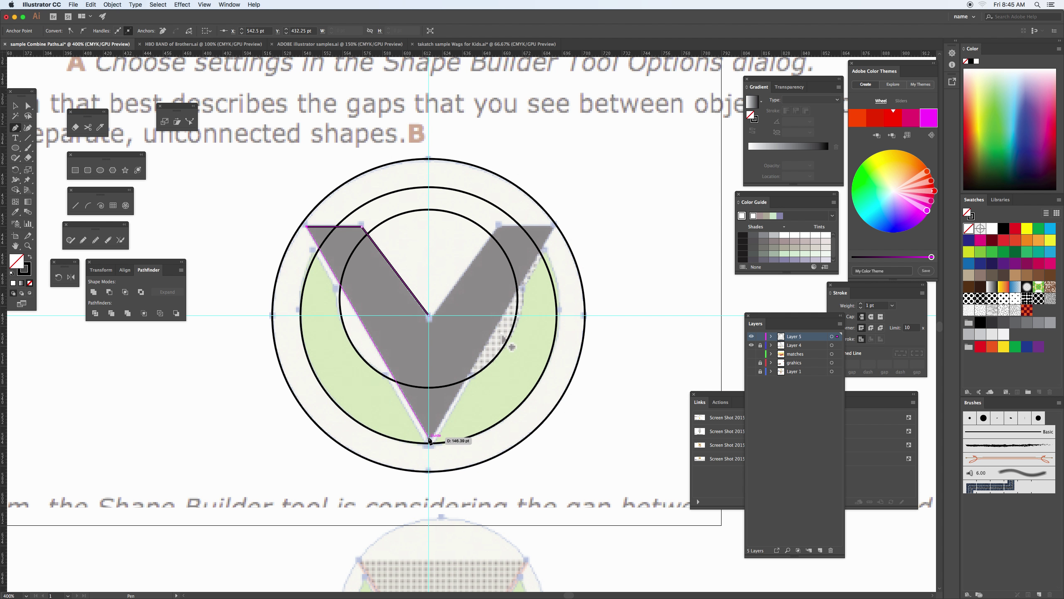
pyautogui.click(429, 439)
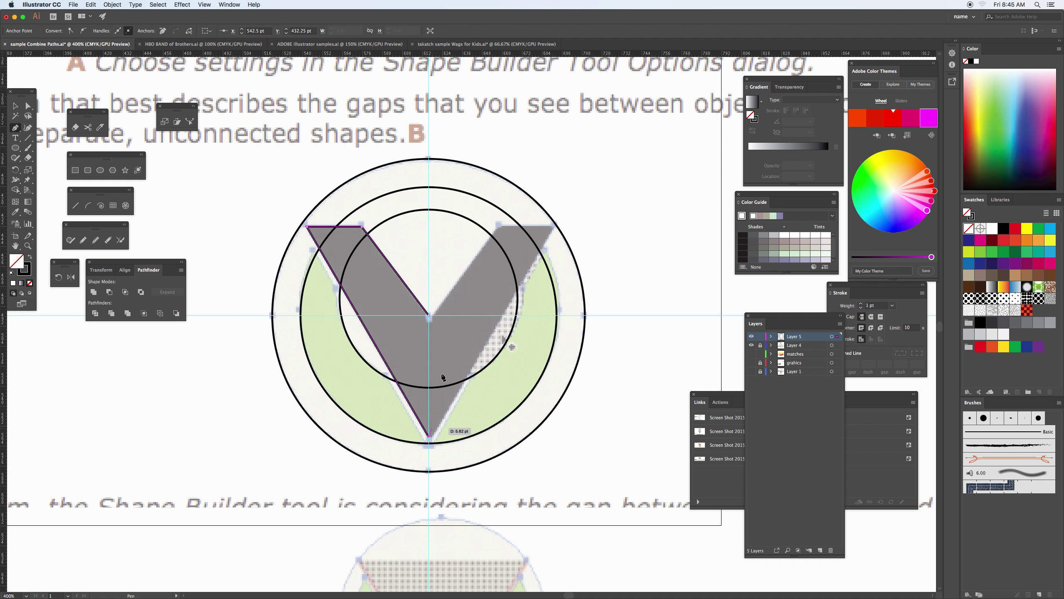
pyautogui.click(429, 316)
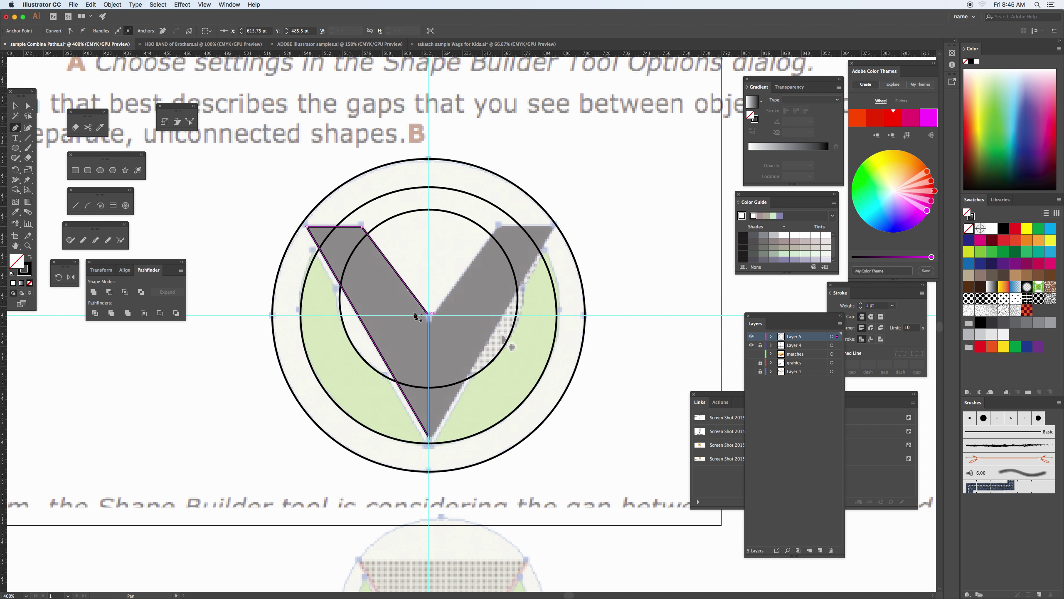
pyautogui.click(16, 107)
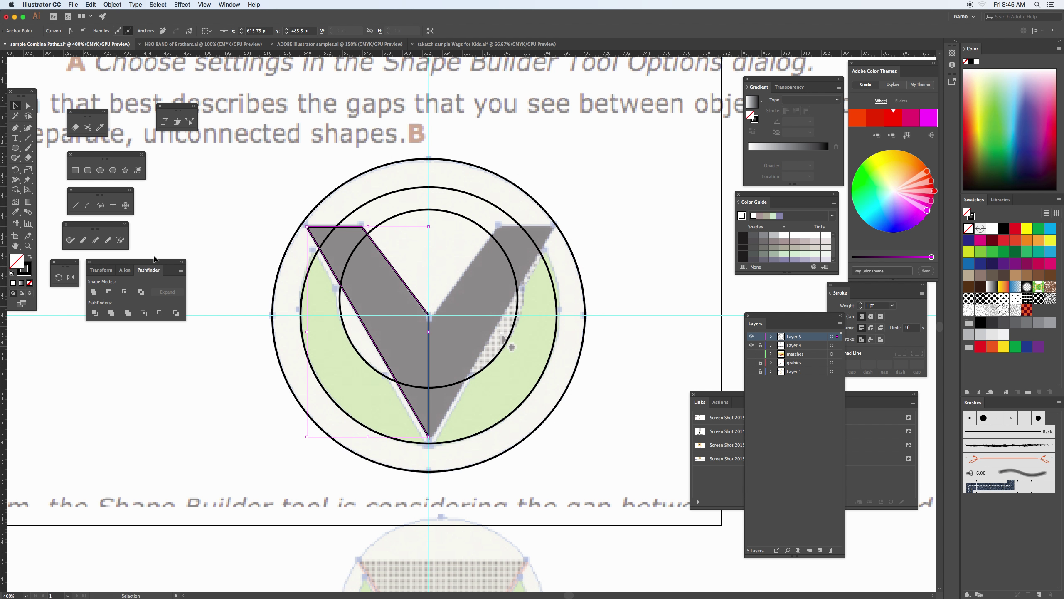
# Fill the left half-V black and reflect a vertical copy across the centre guide
pyautogui.hotkey('shift', 'x')
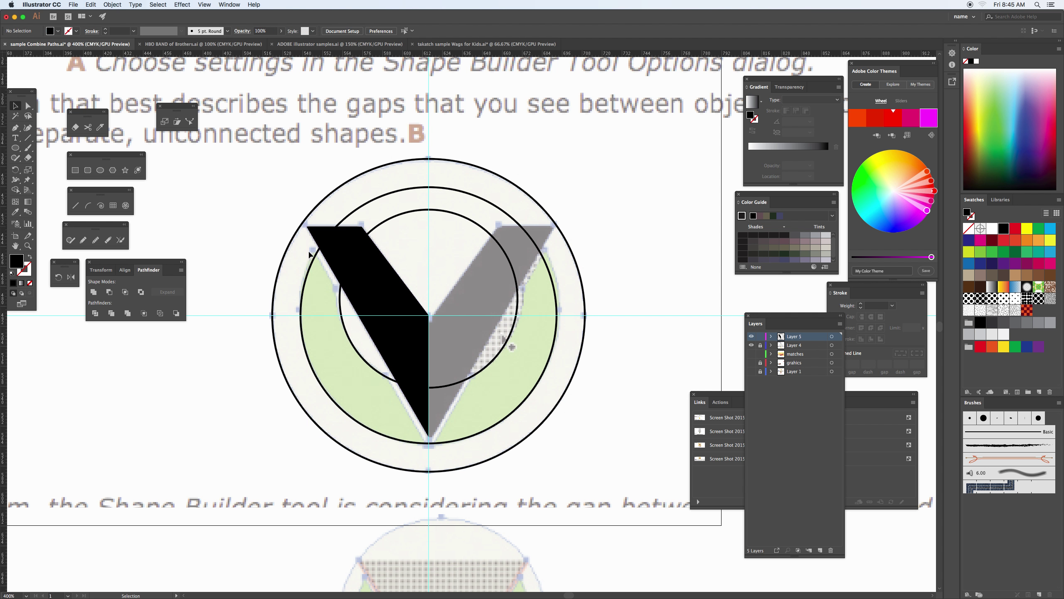
pyautogui.click(355, 258)
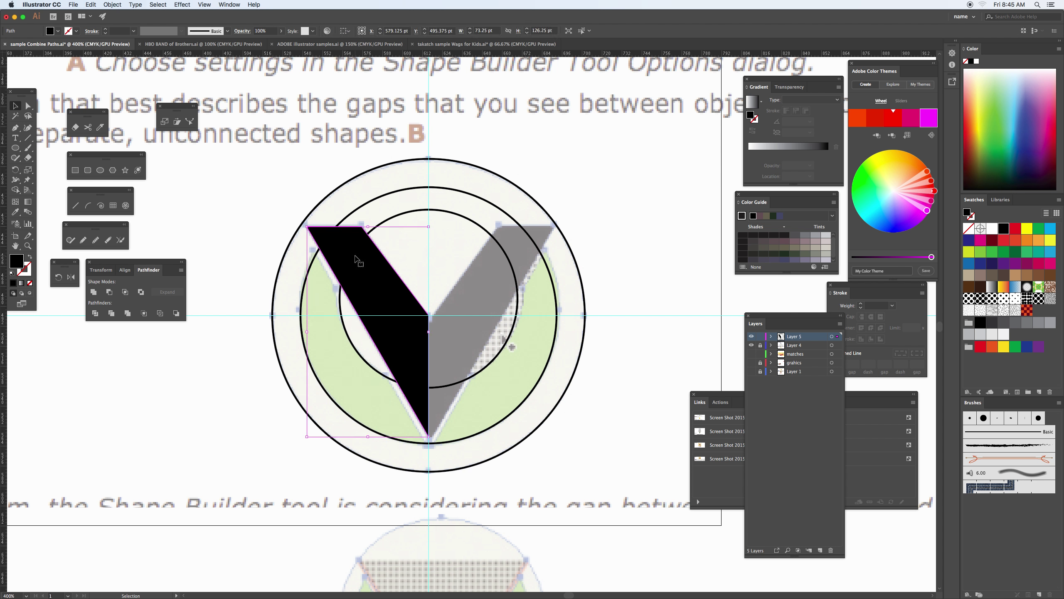
pyautogui.click(15, 169)
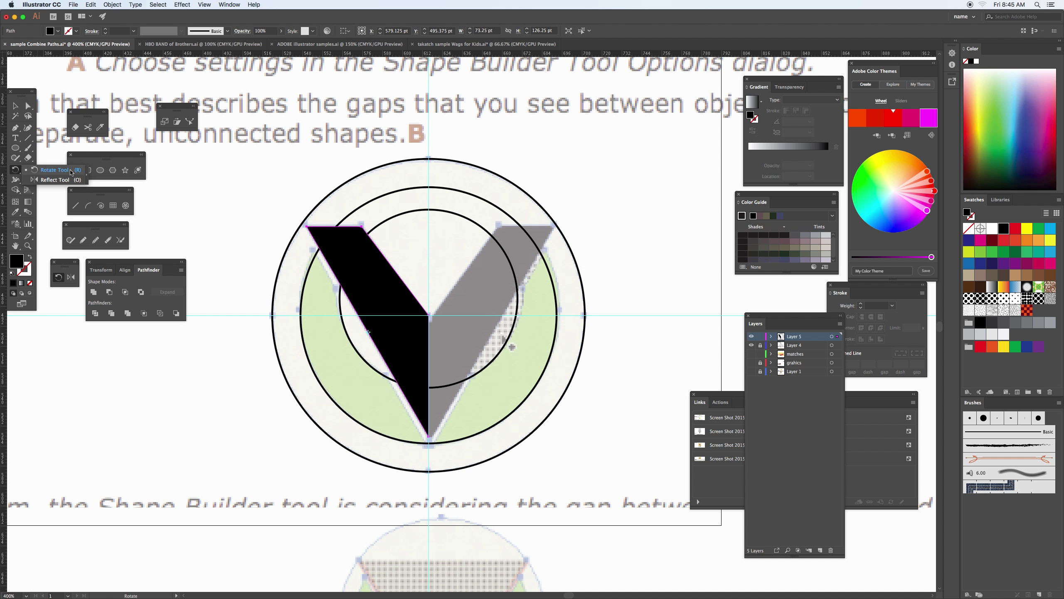
pyautogui.click(72, 277)
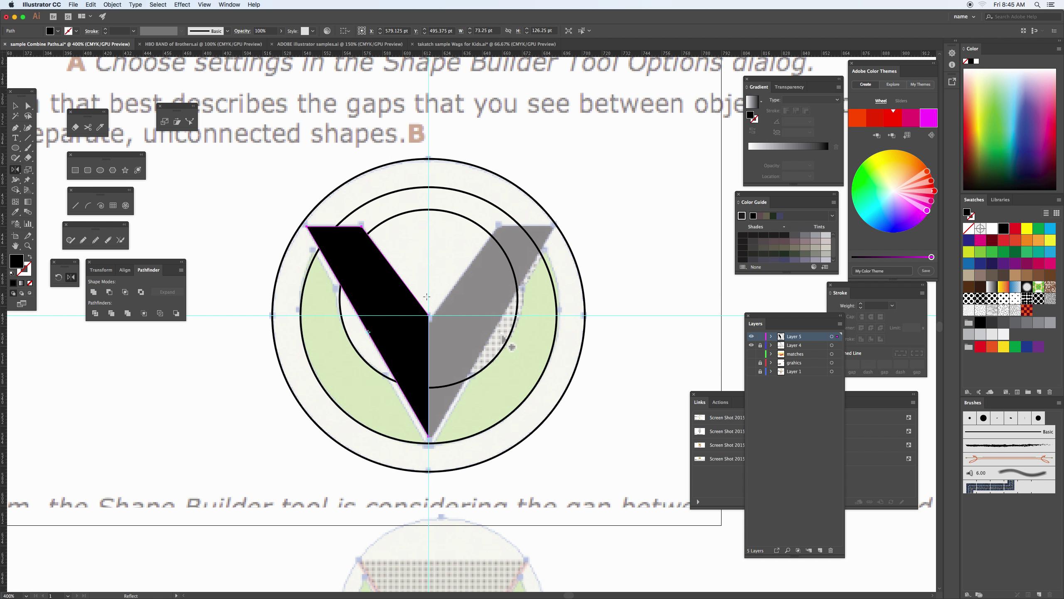
pyautogui.press('v')
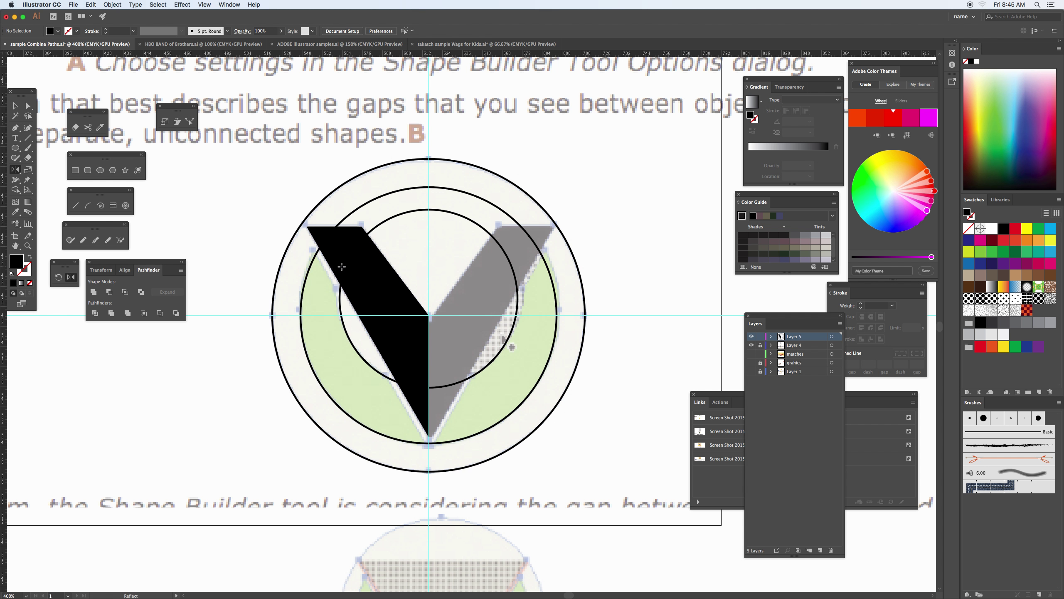
pyautogui.click(349, 269)
pyautogui.press('o')
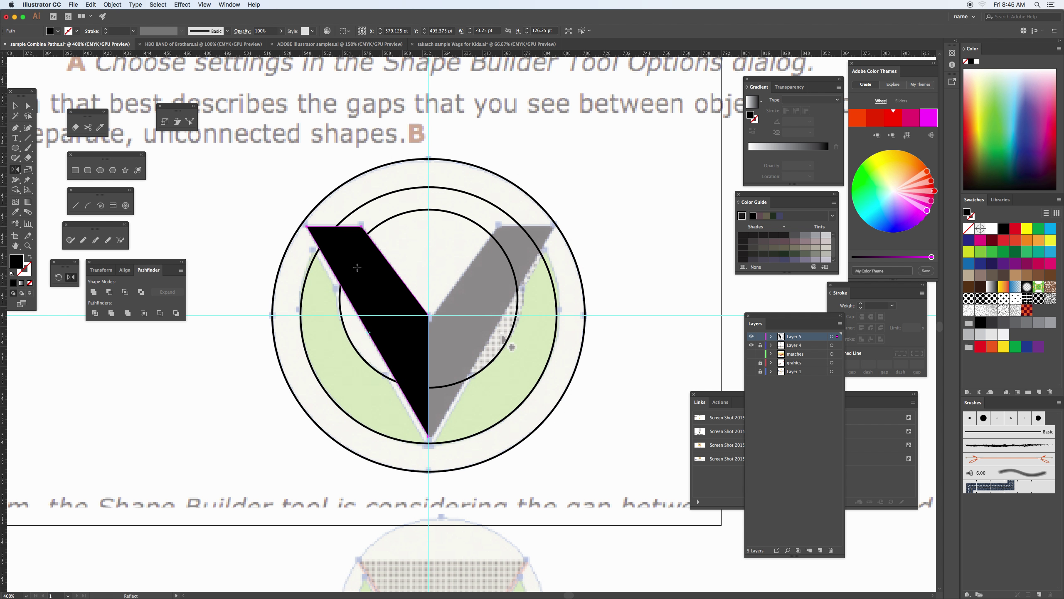
pyautogui.keyDown('alt'); pyautogui.click(429, 296); pyautogui.keyUp('alt')
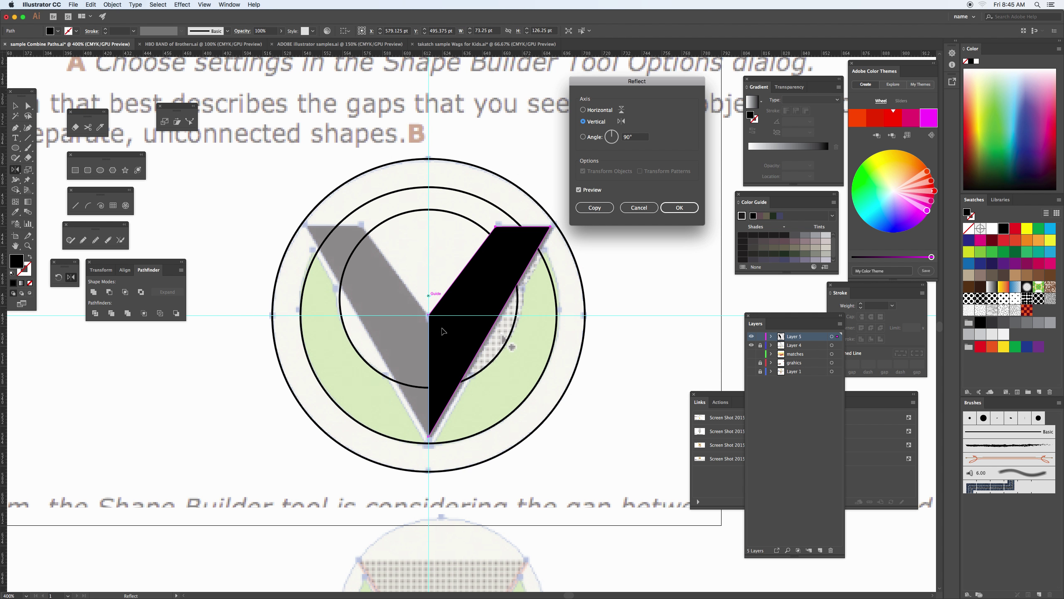
pyautogui.click(597, 208)
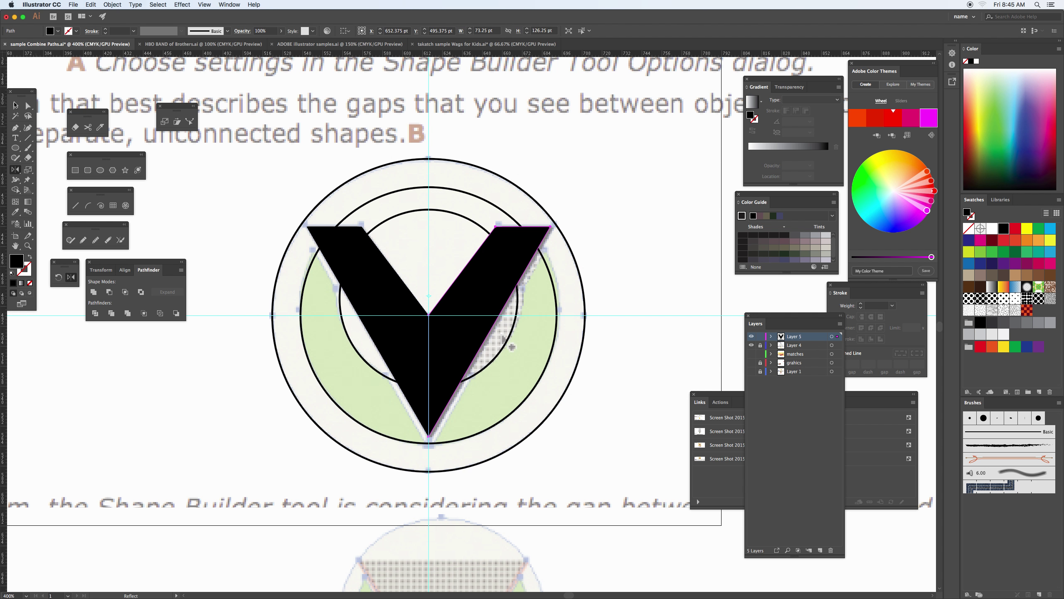
pyautogui.click(14, 105)
pyautogui.click(252, 211)
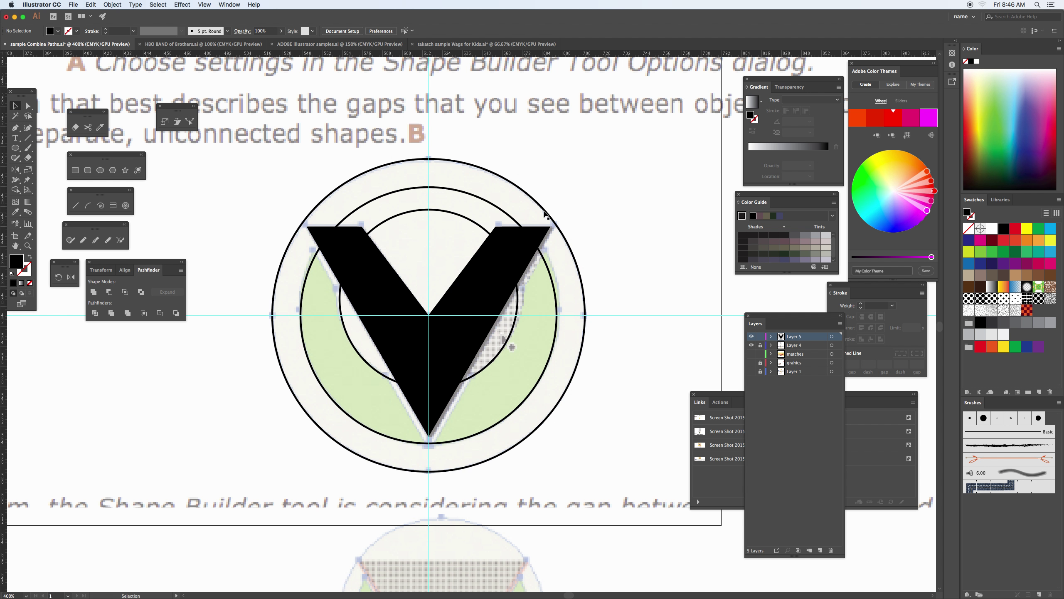
# Fill the inner circle yellow and the middle circle with the sampled green
pyautogui.click(479, 226)
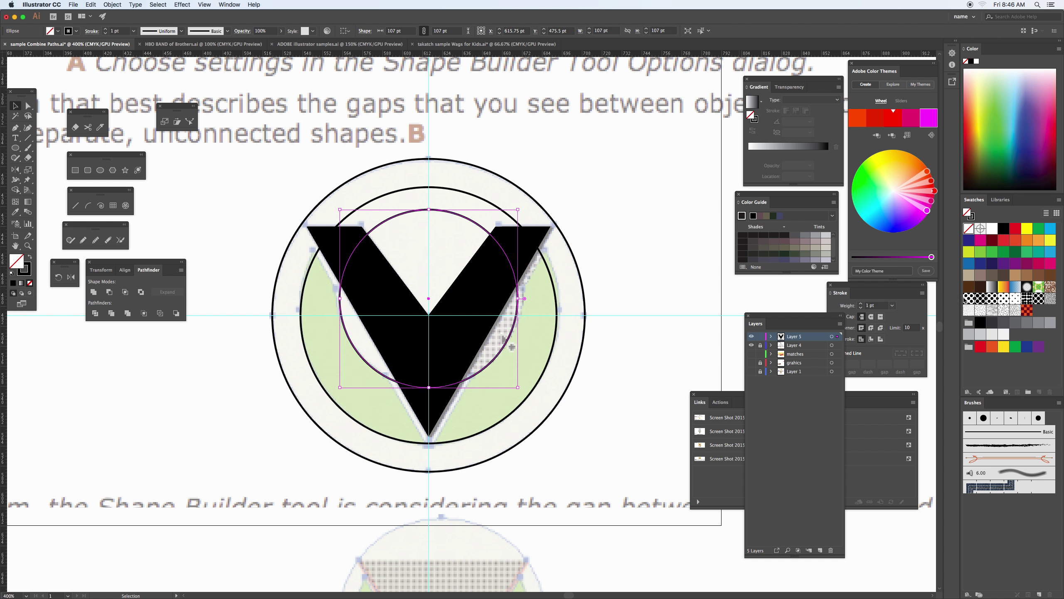
pyautogui.click(1026, 229)
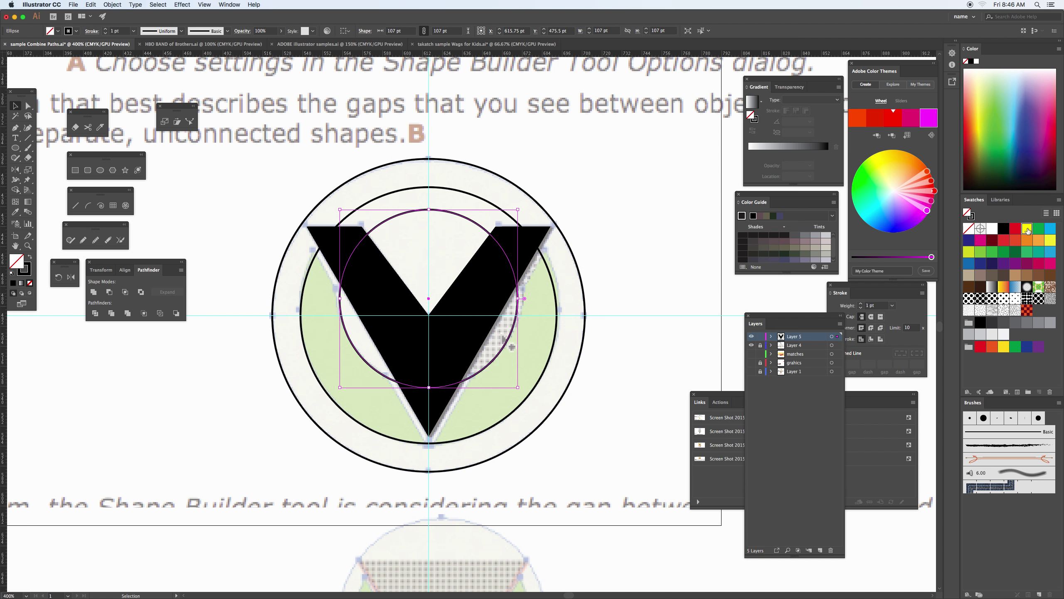
pyautogui.click(554, 285)
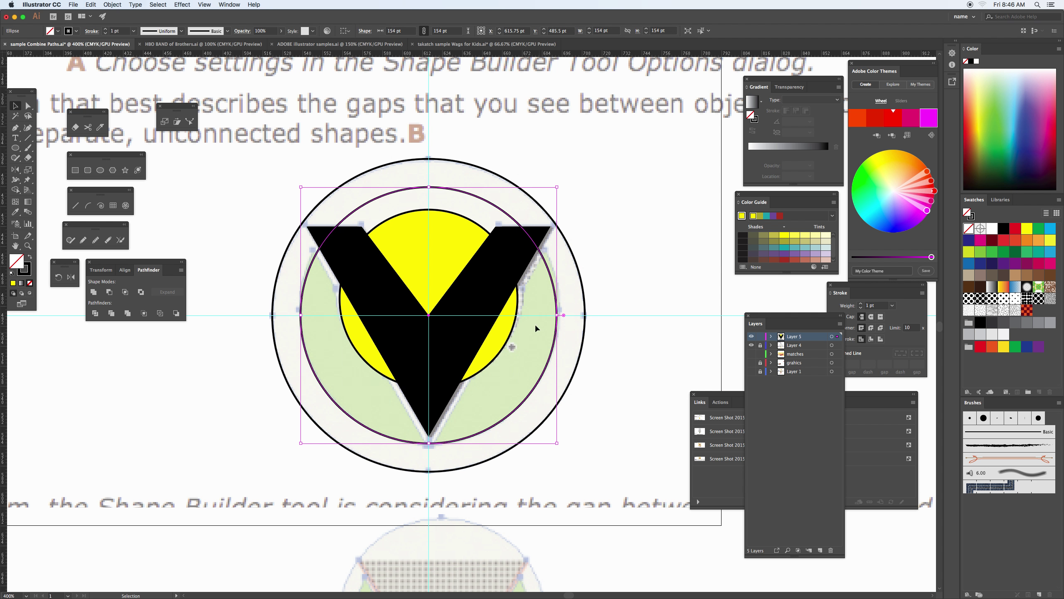
pyautogui.press('i')
pyautogui.click(539, 296)
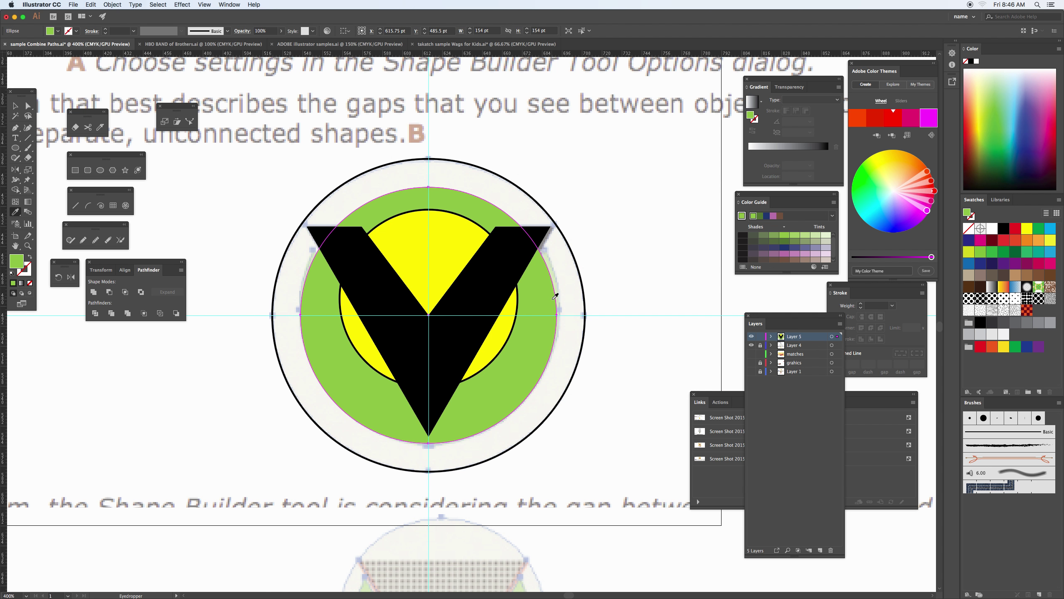
pyautogui.press('v')
# Fill the outer circle with a darker tan chosen in the Color Picker
pyautogui.click(580, 281)
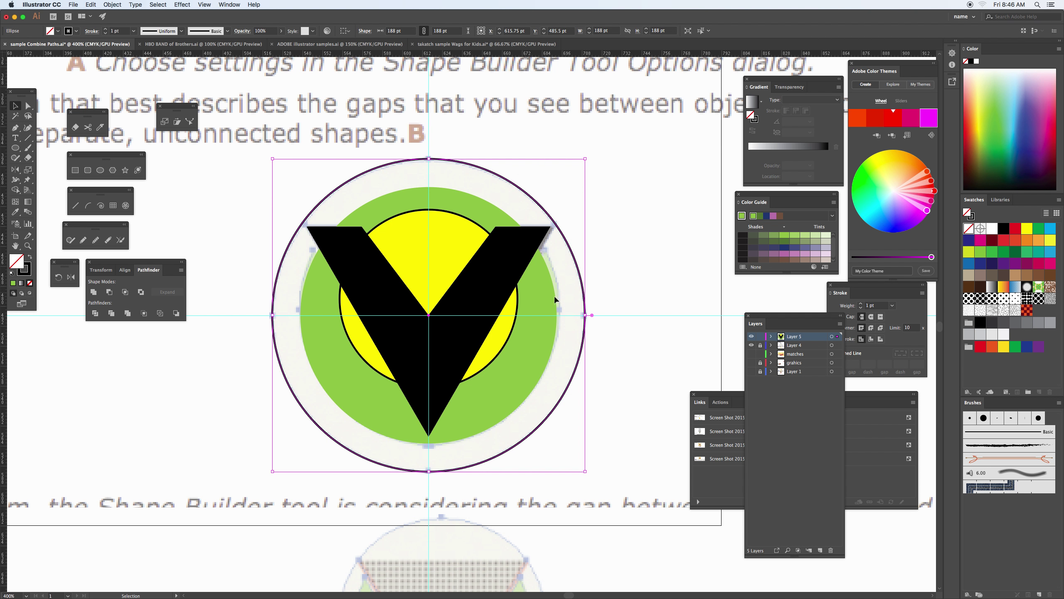
pyautogui.press('i')
pyautogui.click(572, 292)
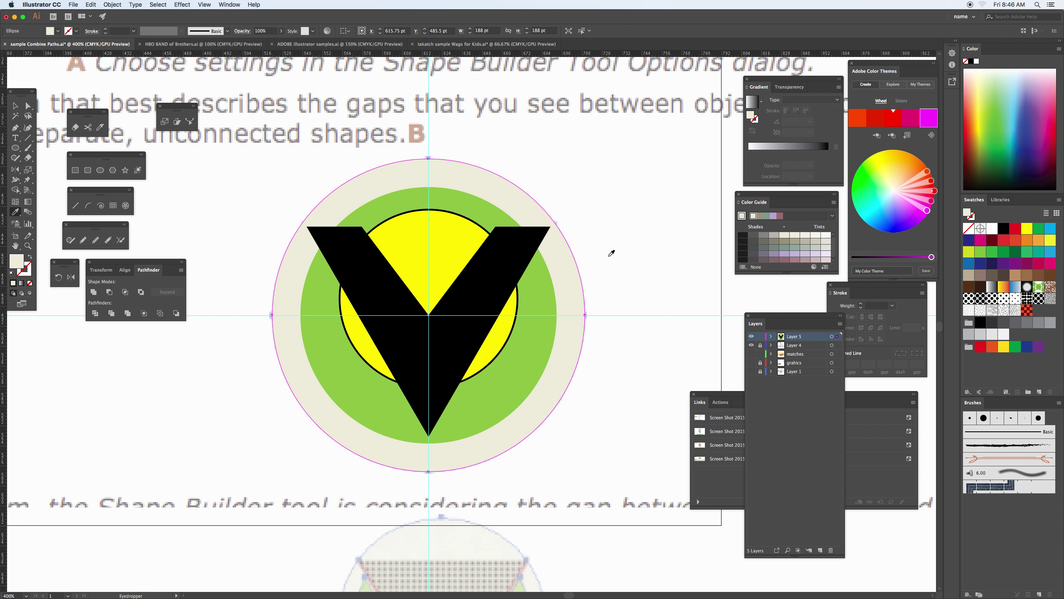
pyautogui.doubleClick(16, 261)
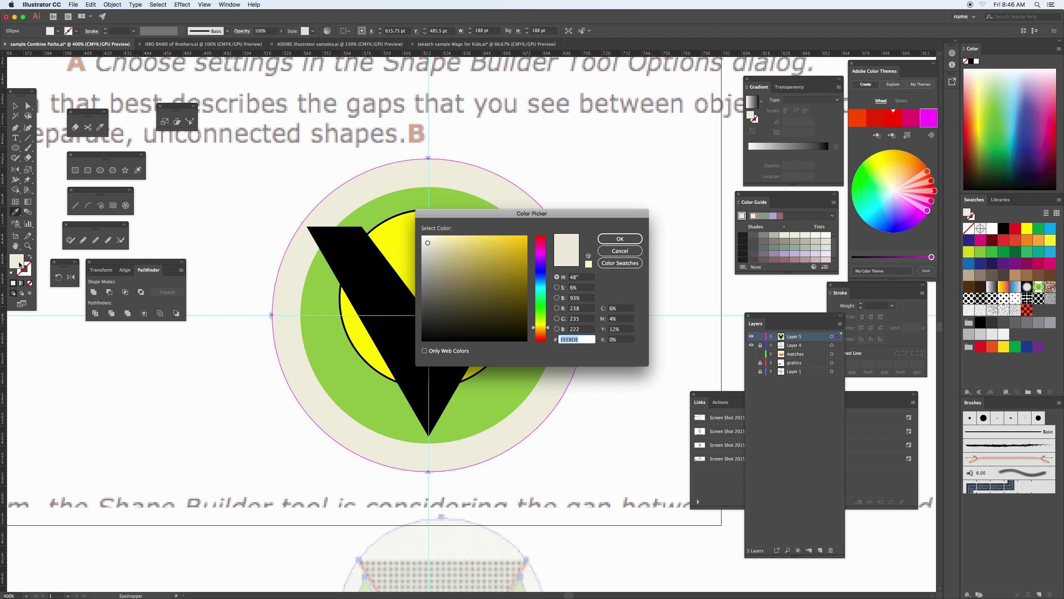
pyautogui.click(469, 260)
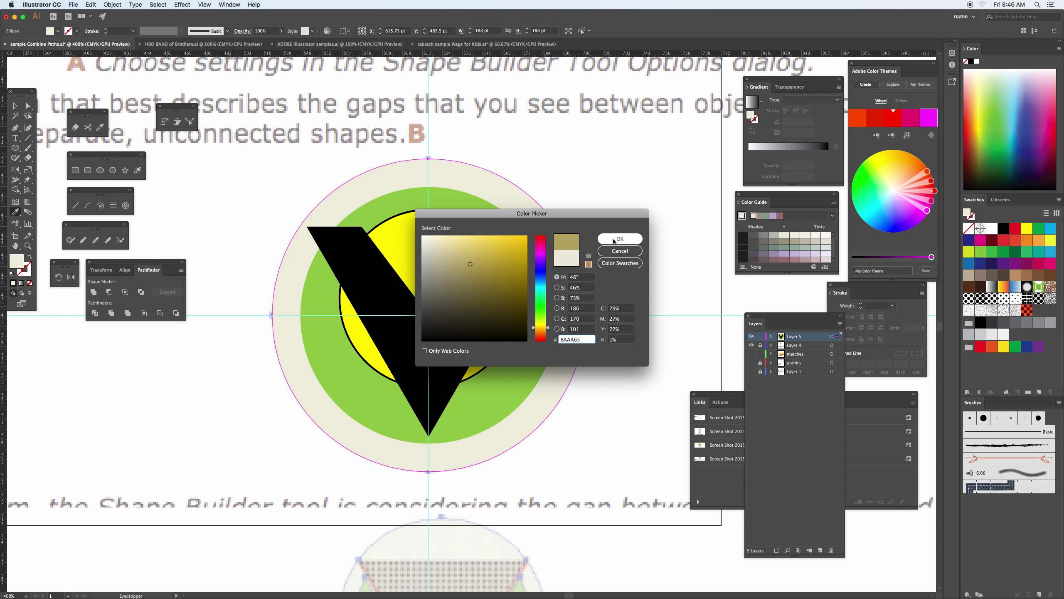
pyautogui.click(620, 239)
pyautogui.click(15, 106)
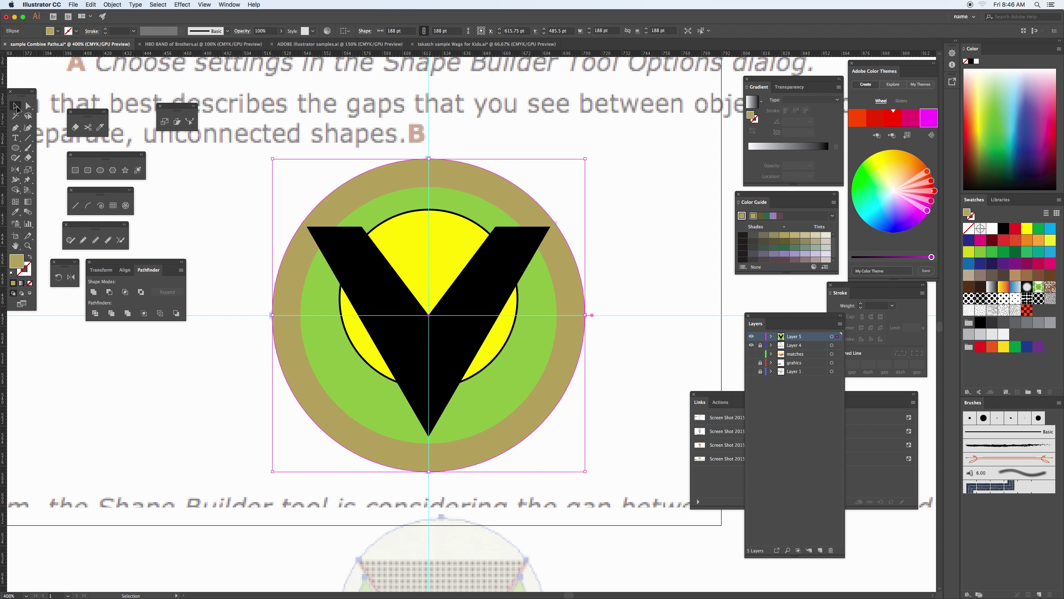
pyautogui.click(208, 187)
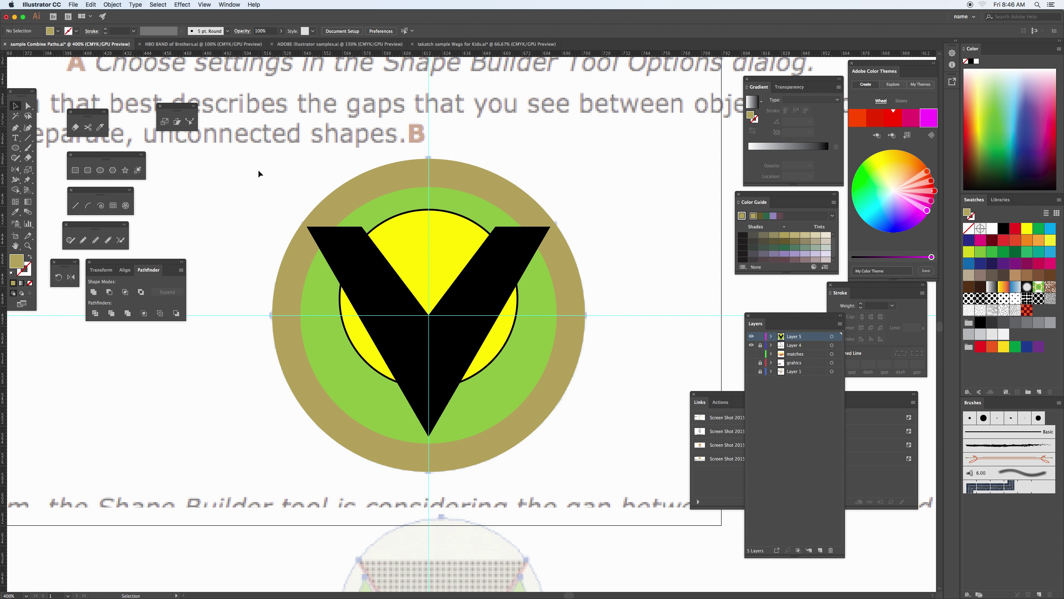
pyautogui.moveTo(258, 170); pyautogui.dragTo(603, 459)
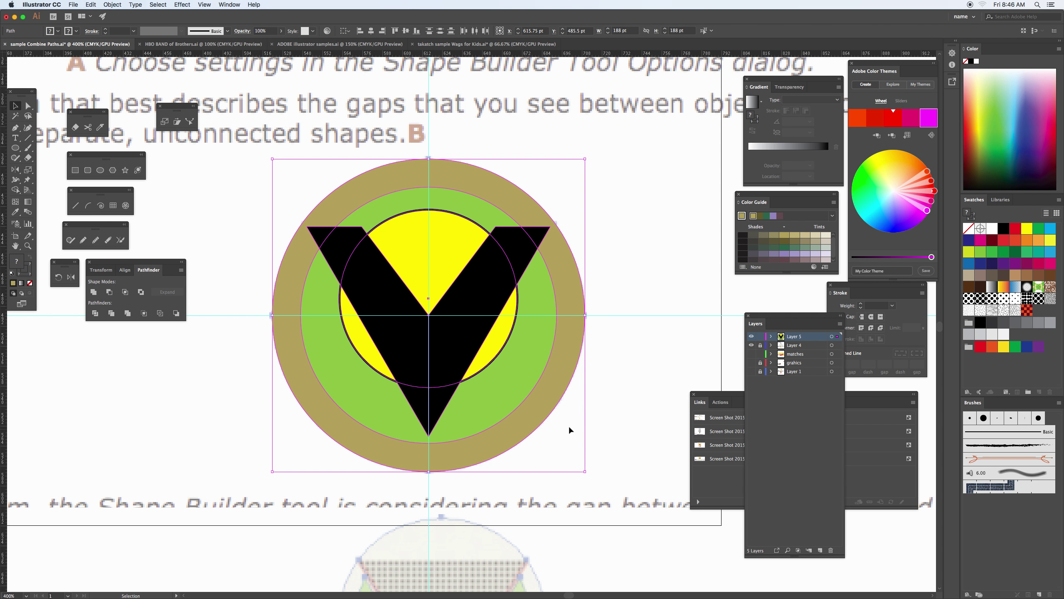
# Move the coloured circles and black V about 190 pt right of the reference artwork
pyautogui.moveTo(642, 385); pyautogui.dragTo(470, 403)
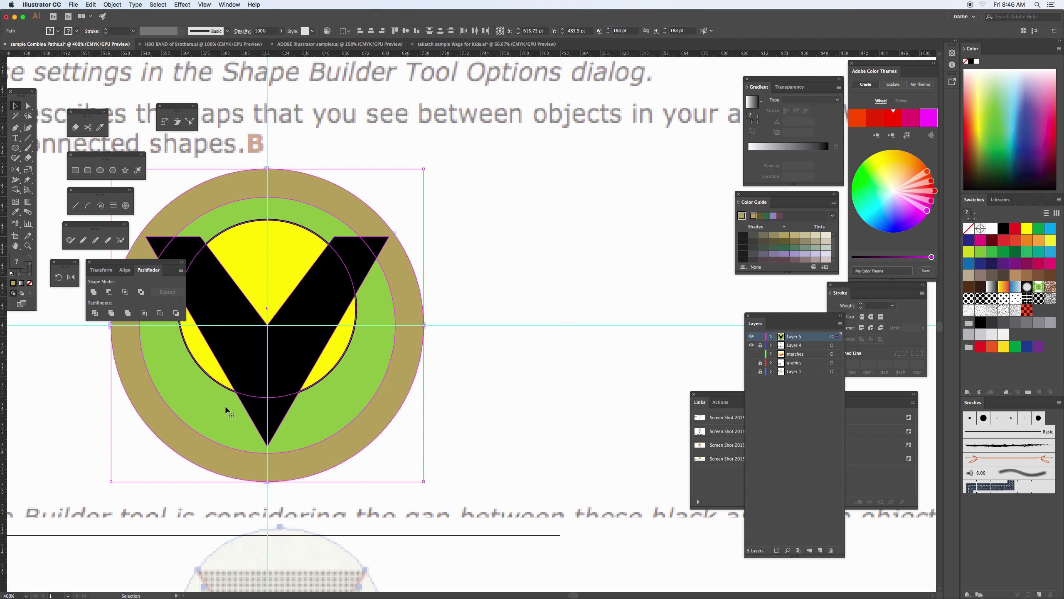
pyautogui.moveTo(211, 407); pyautogui.dragTo(535, 411)
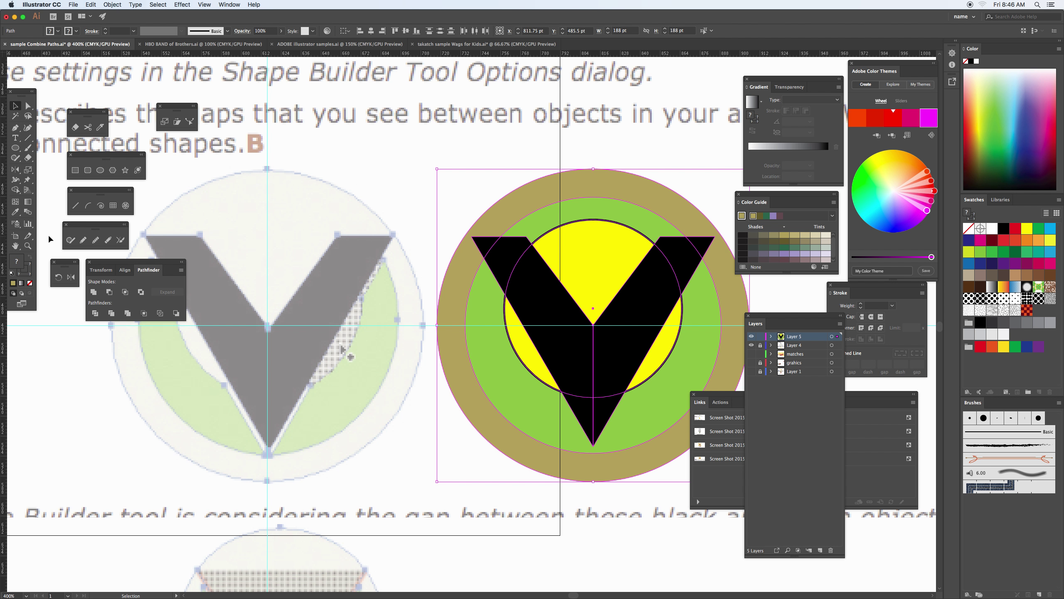
pyautogui.hotkey('shift', 'm')
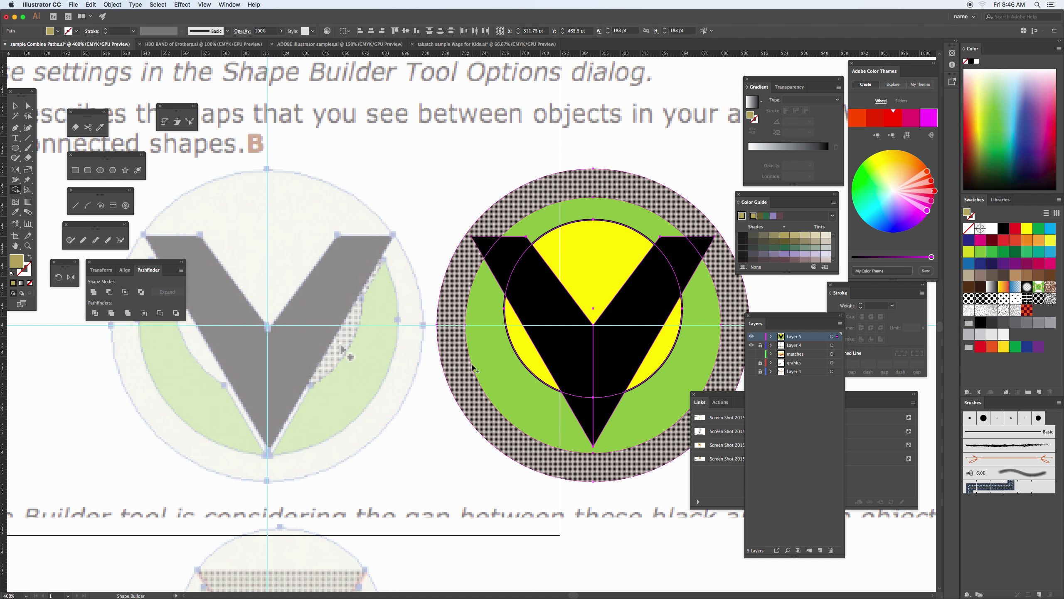
pyautogui.press('super+a')
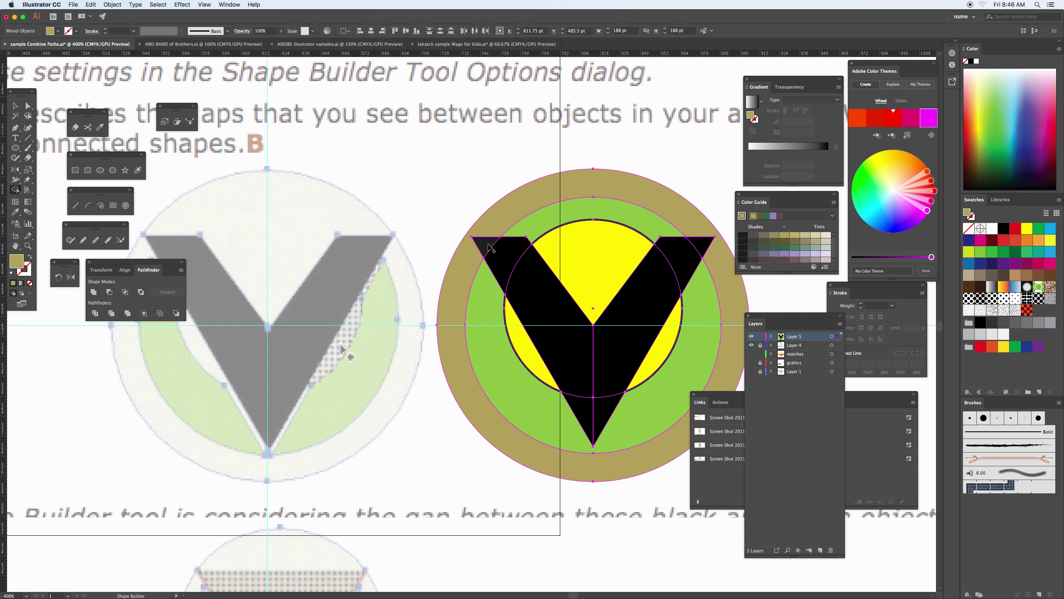
# With Shape Builder, merge the V's left arm and fill the V and inner ring black
pyautogui.moveTo(506, 257)
pyautogui.mouseDown()
pyautogui.moveTo(577, 367)
pyautogui.moveTo(587, 410)
pyautogui.moveTo(601, 412)
pyautogui.moveTo(641, 306)
pyautogui.moveTo(700, 248)
pyautogui.mouseUp()
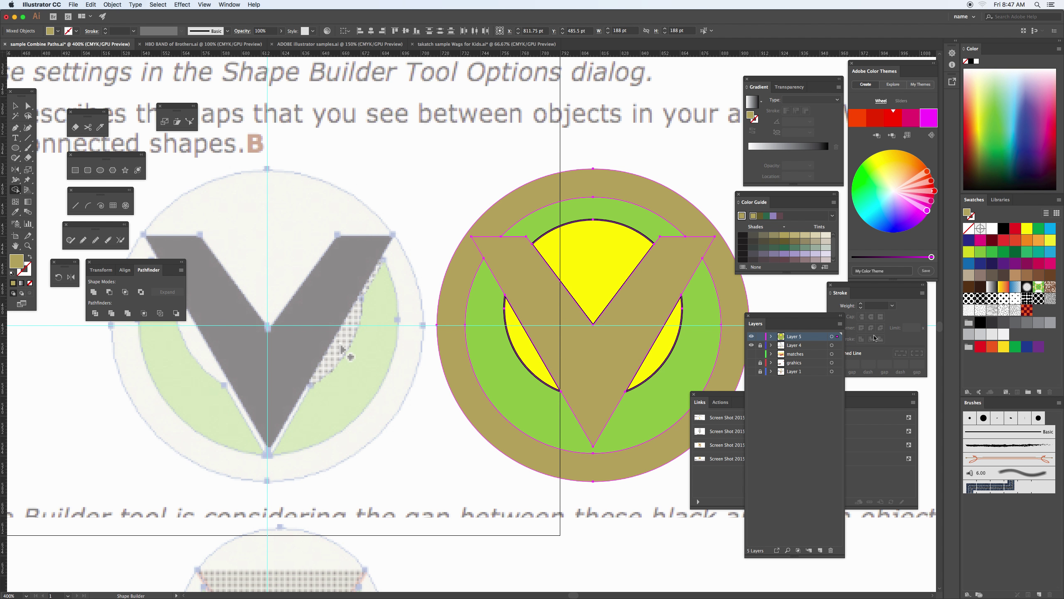
pyautogui.click(1003, 228)
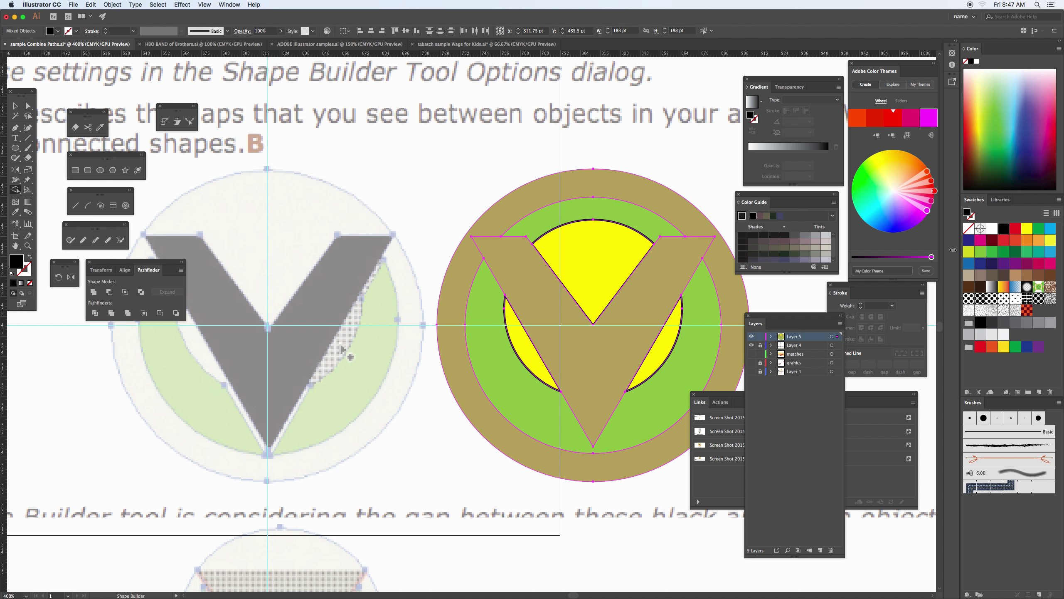
pyautogui.click(542, 280)
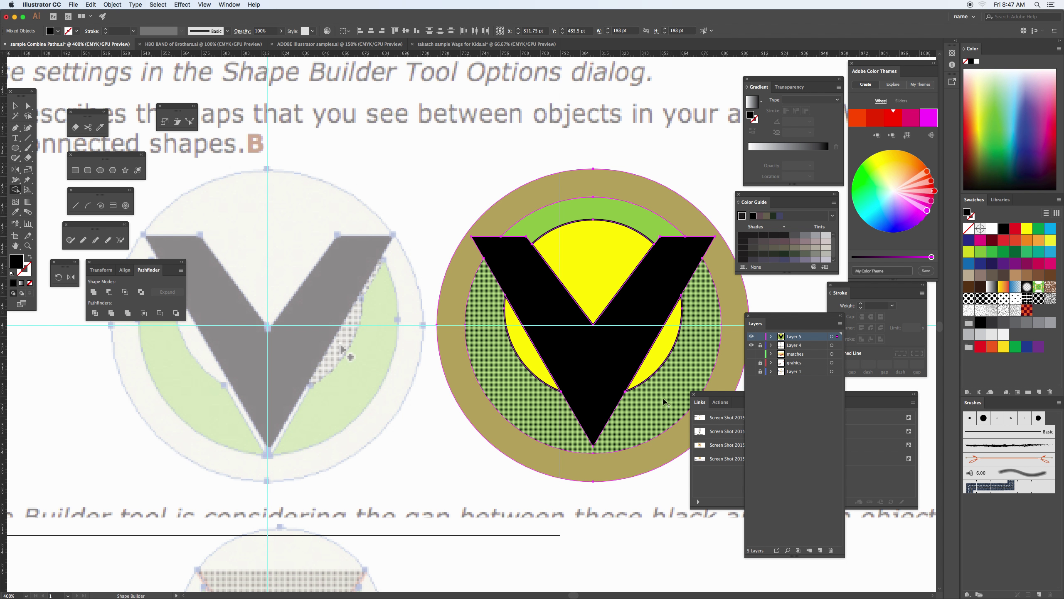
pyautogui.click(505, 364)
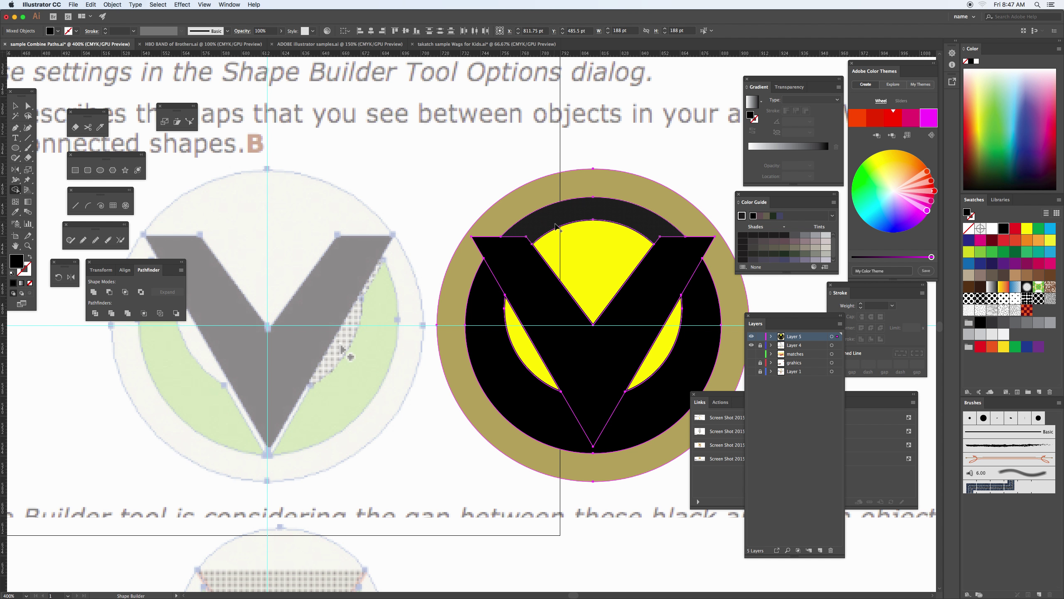
pyautogui.click(553, 223)
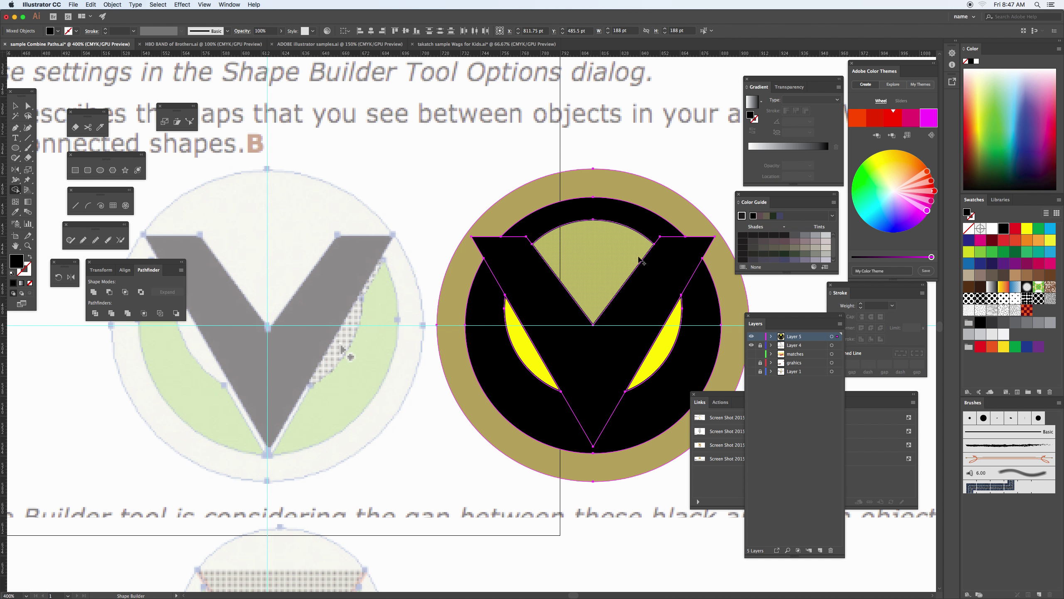
# Fill the top yellow wedge and both yellow side slivers green
pyautogui.click(1030, 229)
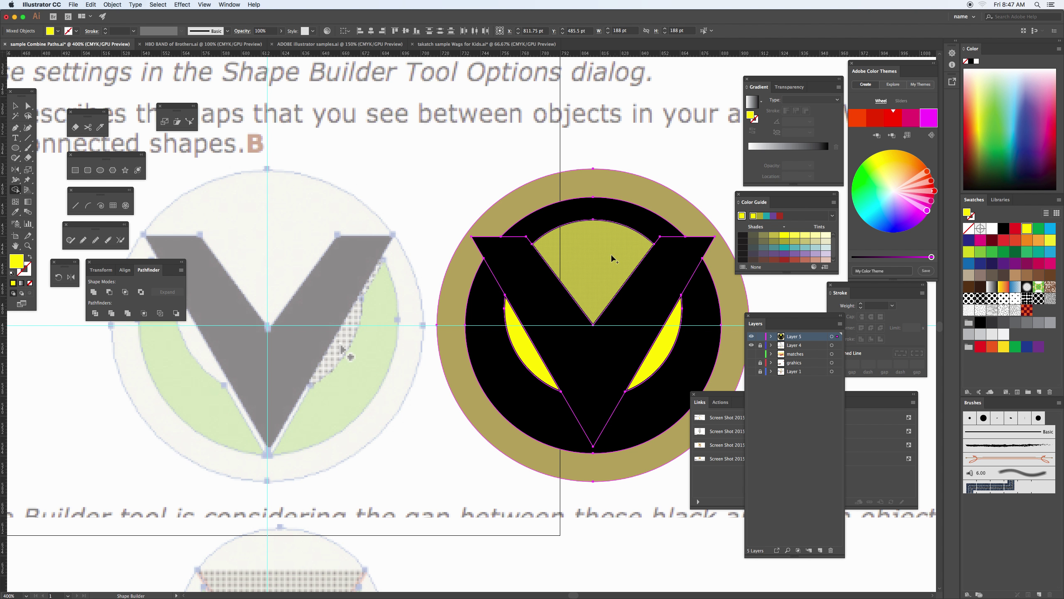
pyautogui.click(1024, 251)
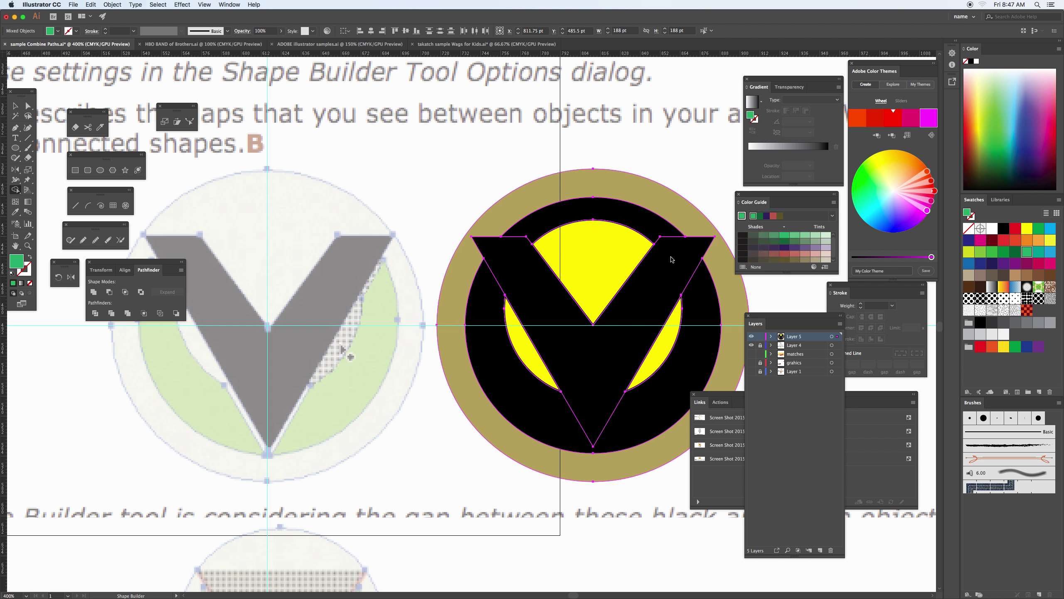
pyautogui.click(613, 259)
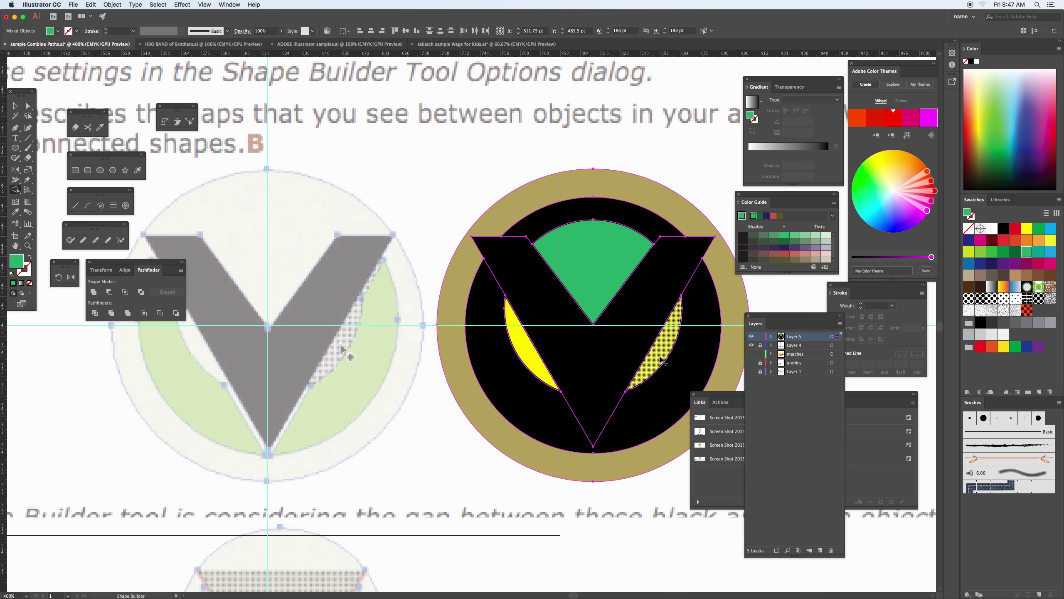
pyautogui.click(661, 359)
pyautogui.click(528, 351)
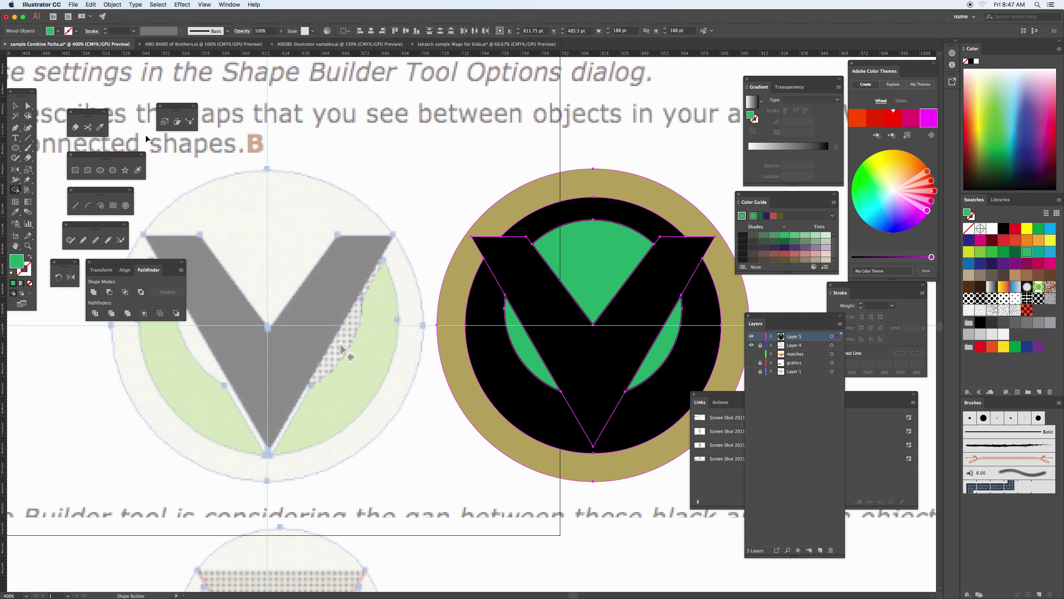
pyautogui.click(15, 106)
pyautogui.click(375, 142)
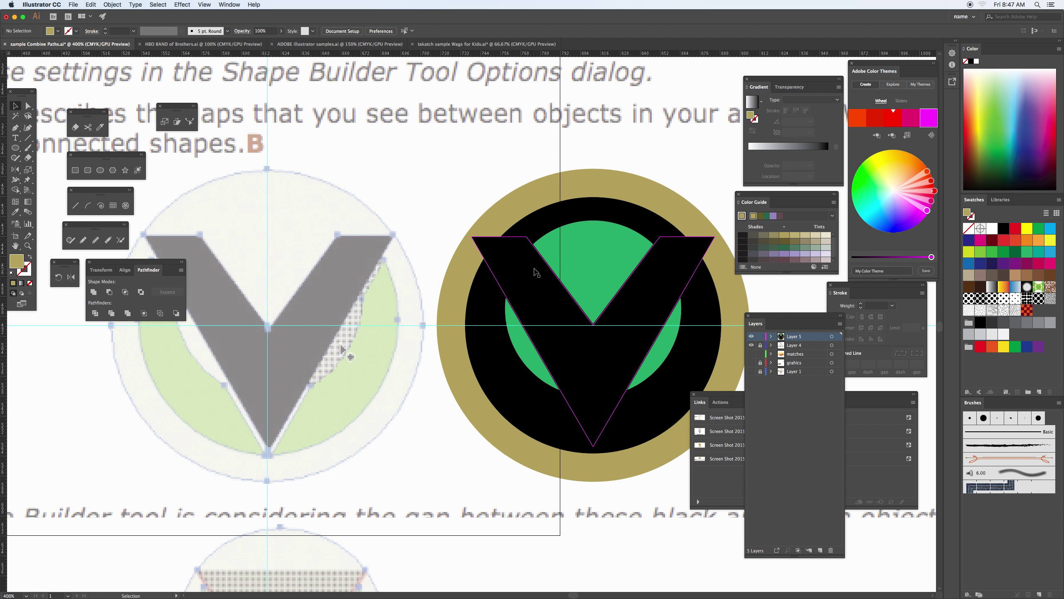
# Delete the green top wedge and both green side slivers
pyautogui.click(590, 251)
pyautogui.press('Delete')
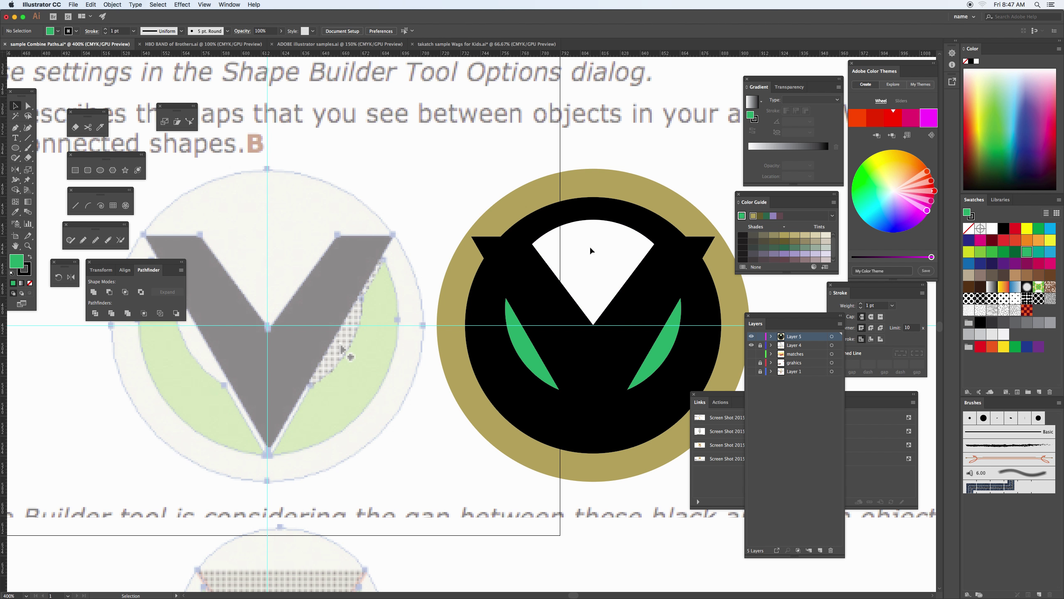
pyautogui.click(529, 352)
pyautogui.press('Delete')
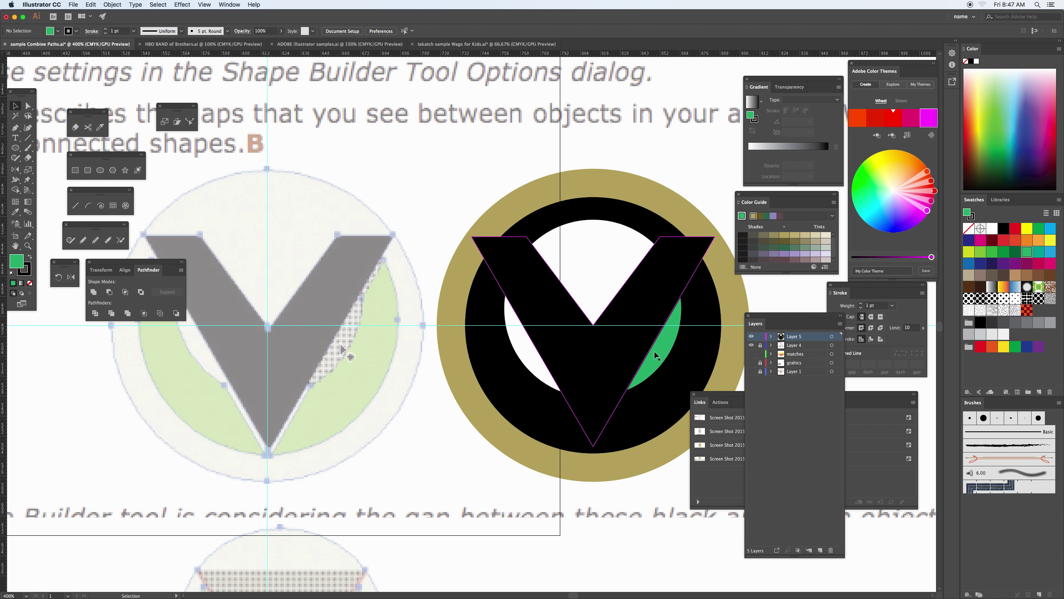
pyautogui.click(659, 355)
pyautogui.press('Delete')
# Test-move the black V path and top arc piece, undoing both moves
pyautogui.click(666, 358)
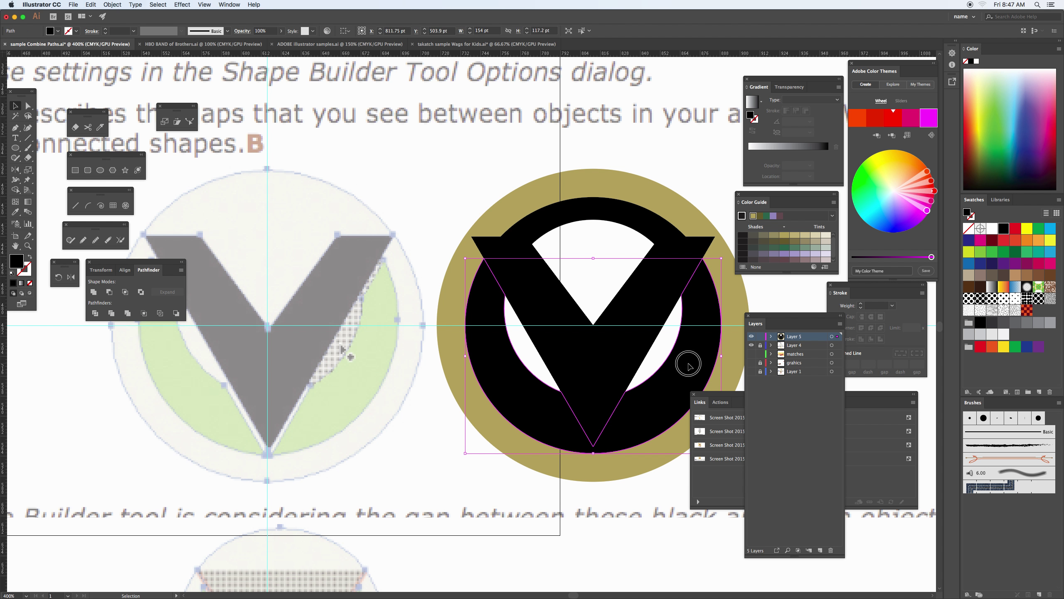
pyautogui.moveTo(692, 368); pyautogui.dragTo(624, 419)
pyautogui.press('super+z')
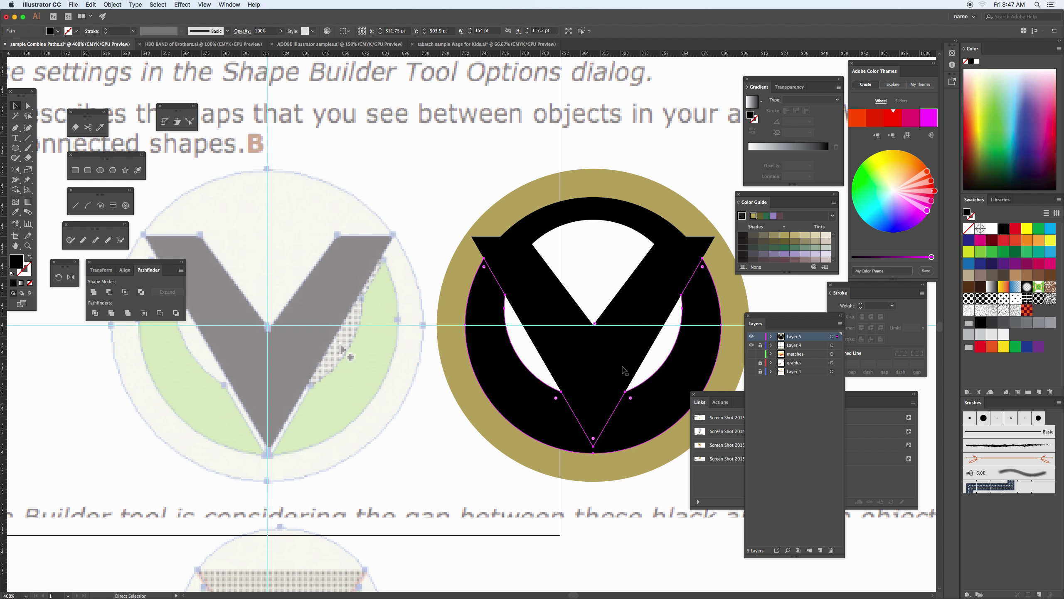
pyautogui.moveTo(622, 226); pyautogui.dragTo(624, 186)
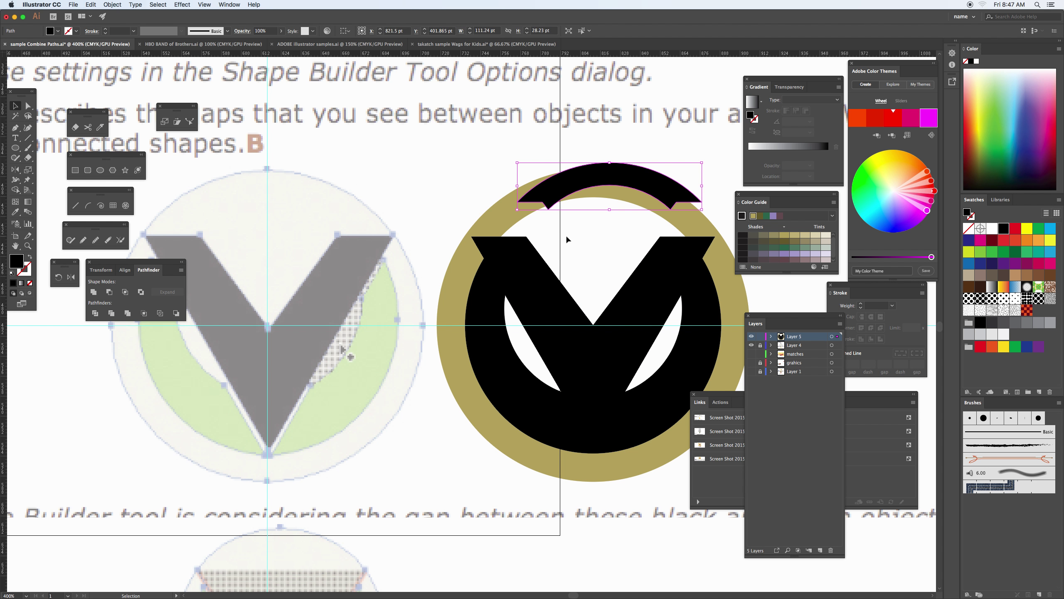
pyautogui.press('super+z')
pyautogui.click(494, 364)
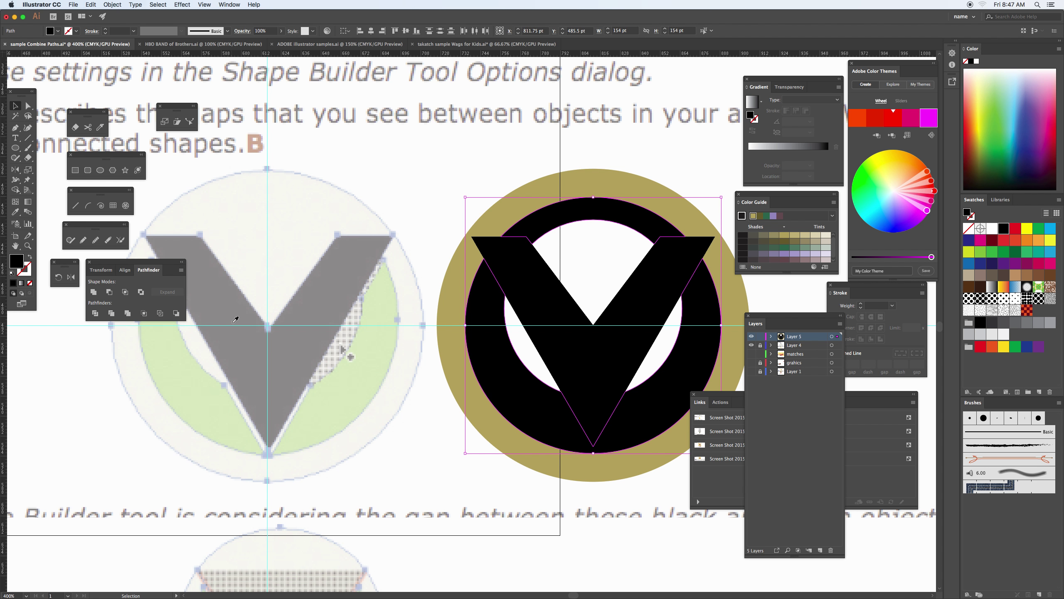
# Recolour the black inner ring with the sampled light green
pyautogui.press('i')
pyautogui.click(190, 388)
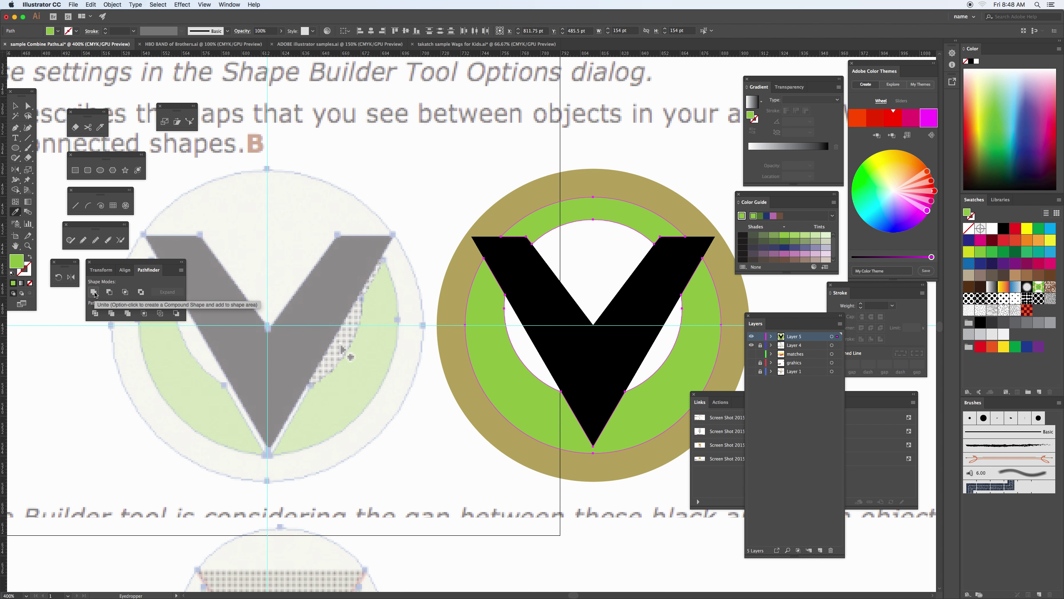
pyautogui.click(94, 292)
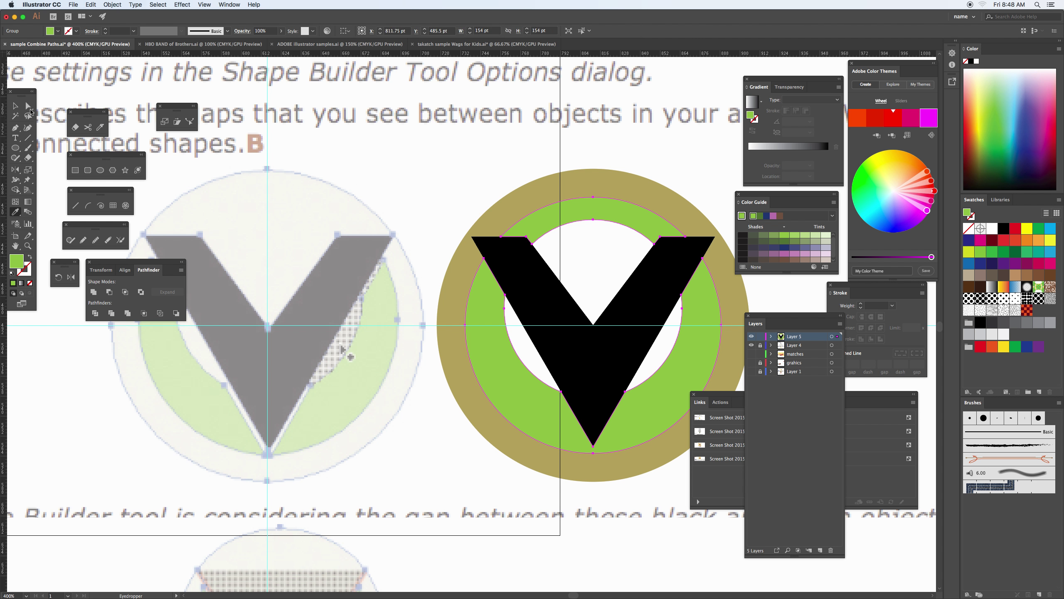
pyautogui.click(15, 106)
pyautogui.click(463, 159)
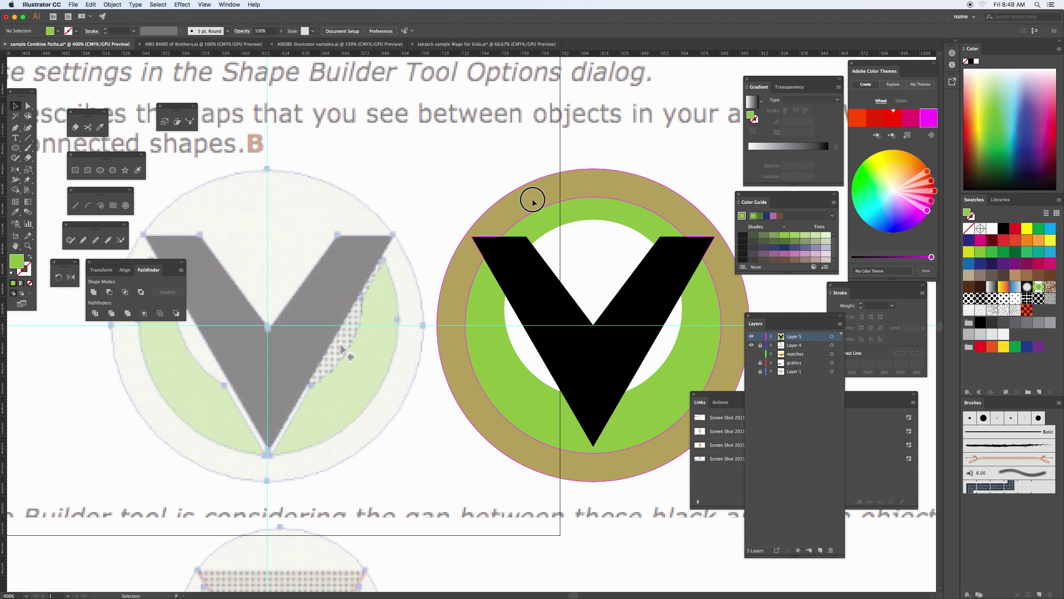
# Recolour the outer ring pale cream by sampling the reference circle
pyautogui.moveTo(532, 201); pyautogui.dragTo(386, 248)
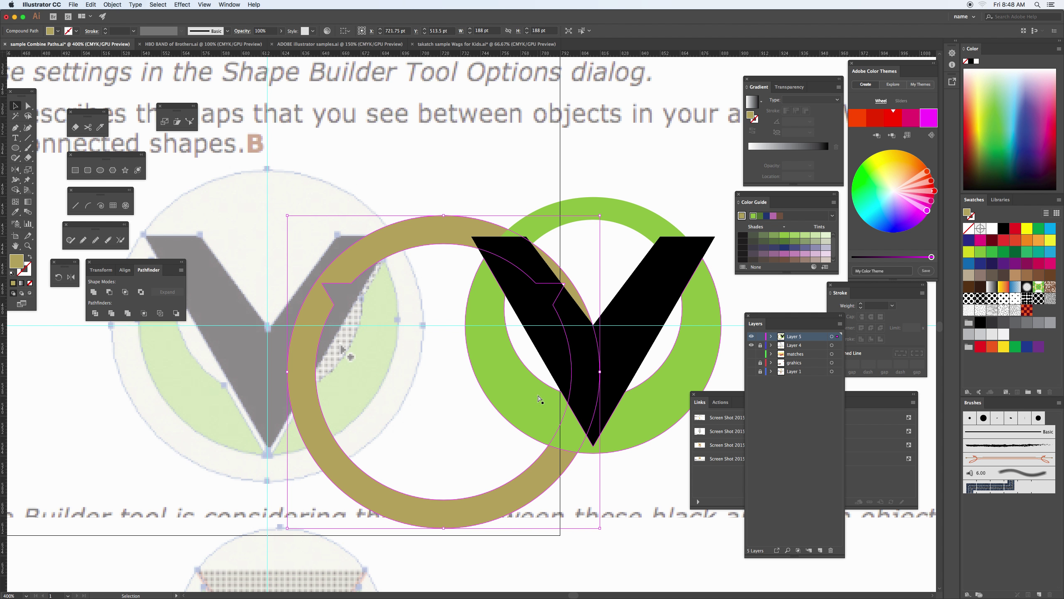
pyautogui.press('super+z')
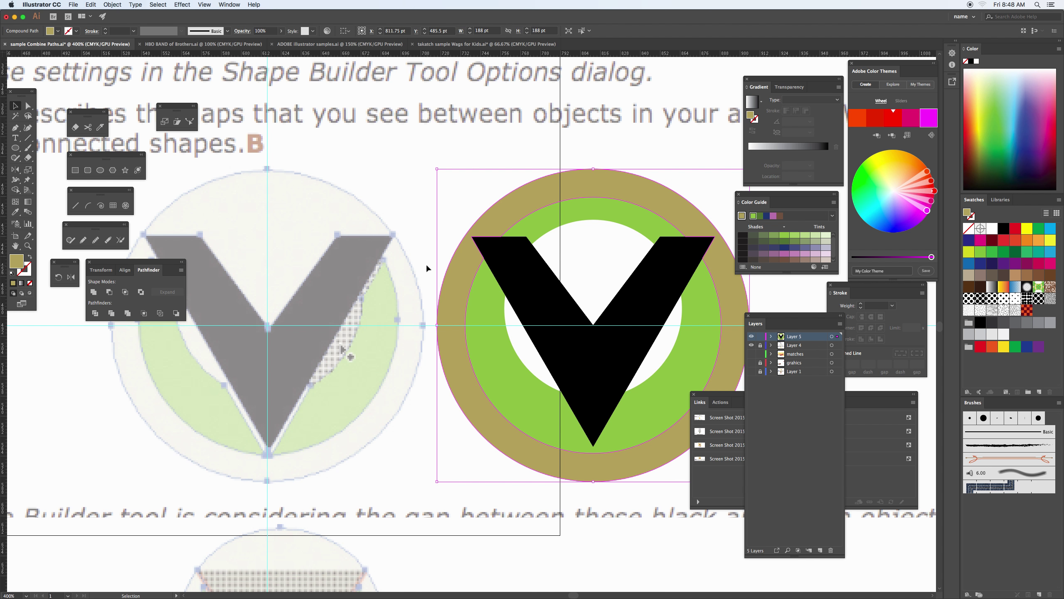
pyautogui.press('i')
pyautogui.click(405, 273)
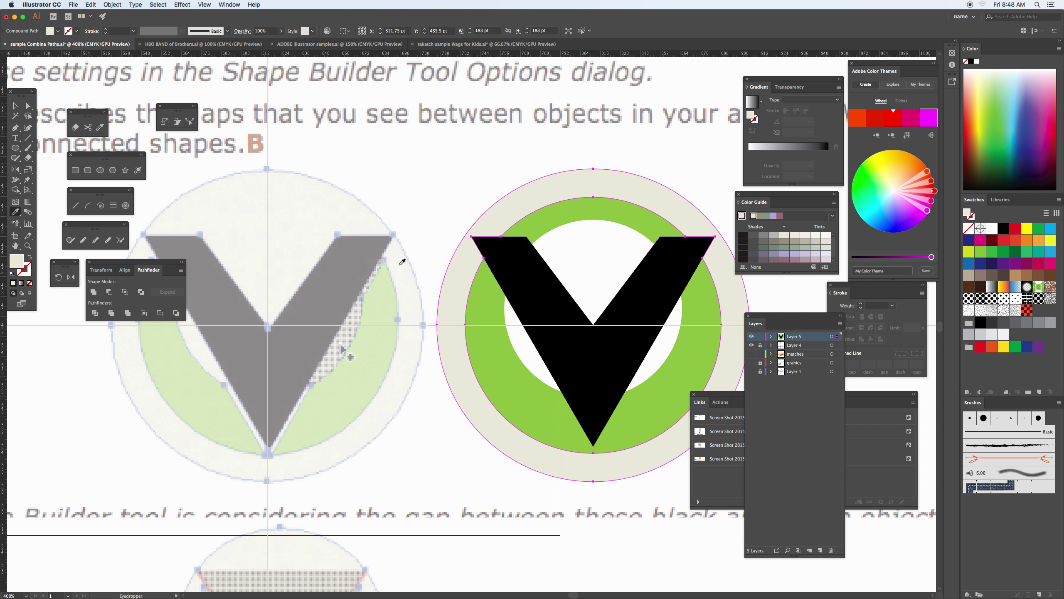
pyautogui.press('v')
pyautogui.click(375, 173)
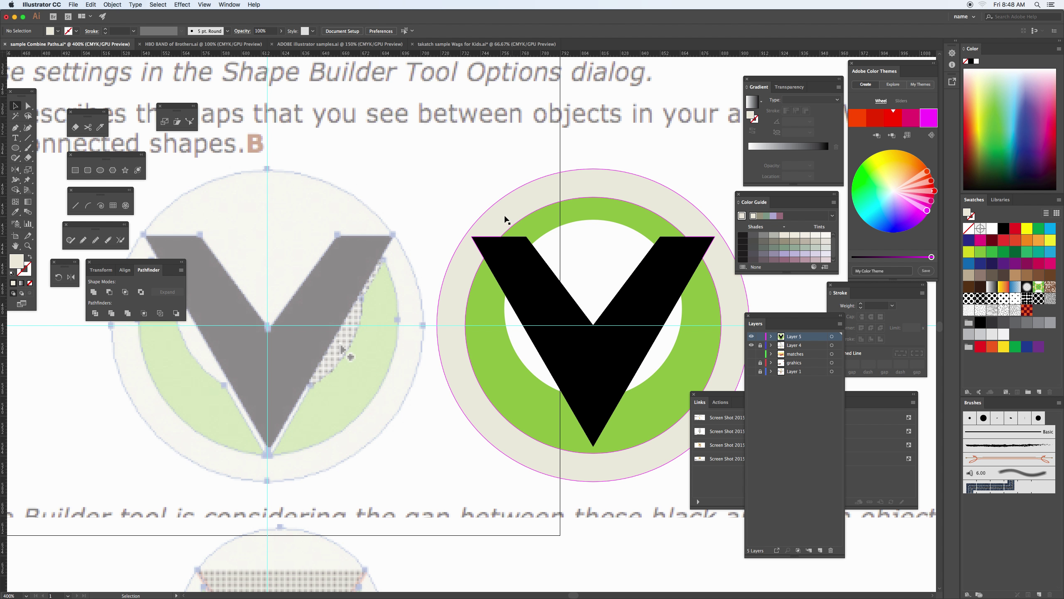
pyautogui.moveTo(603, 289); pyautogui.dragTo(430, 269)
# Recolor the outer ring's fill a darker greyish tan in the Color Picker
pyautogui.click(496, 188)
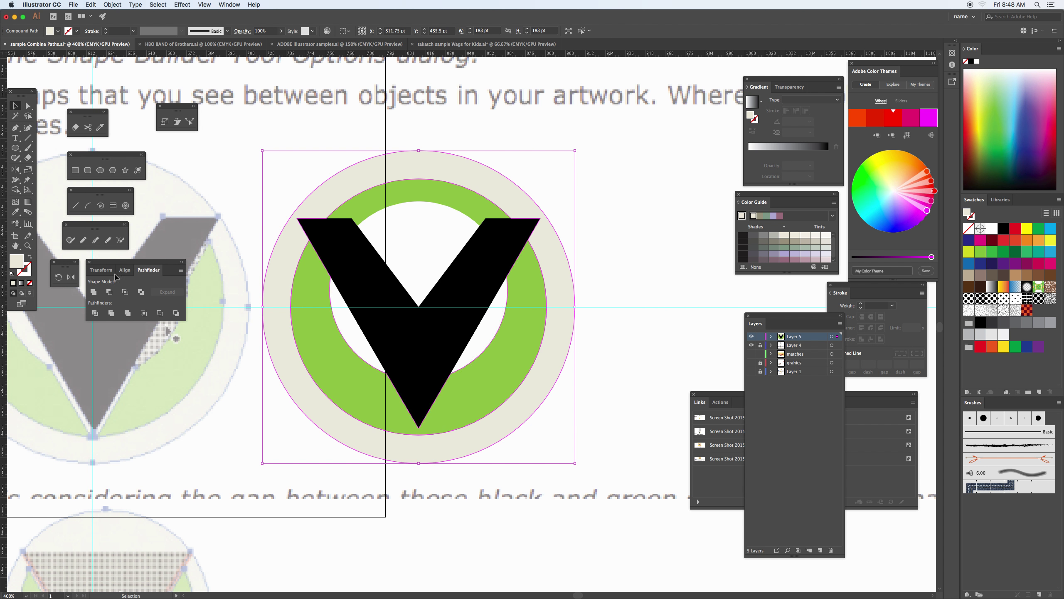
pyautogui.doubleClick(16, 261)
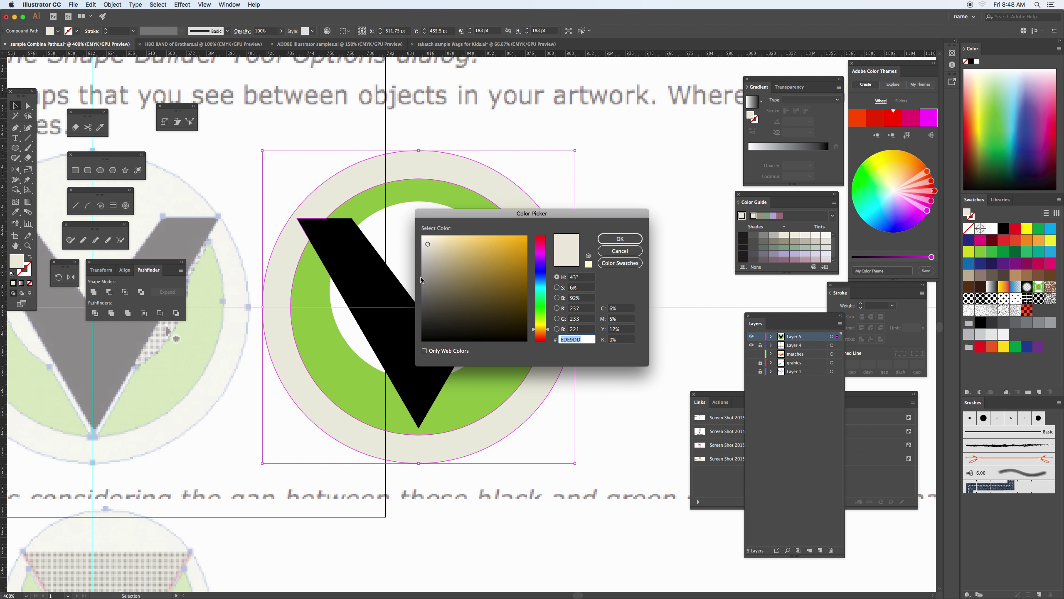
pyautogui.click(439, 267)
pyautogui.click(620, 239)
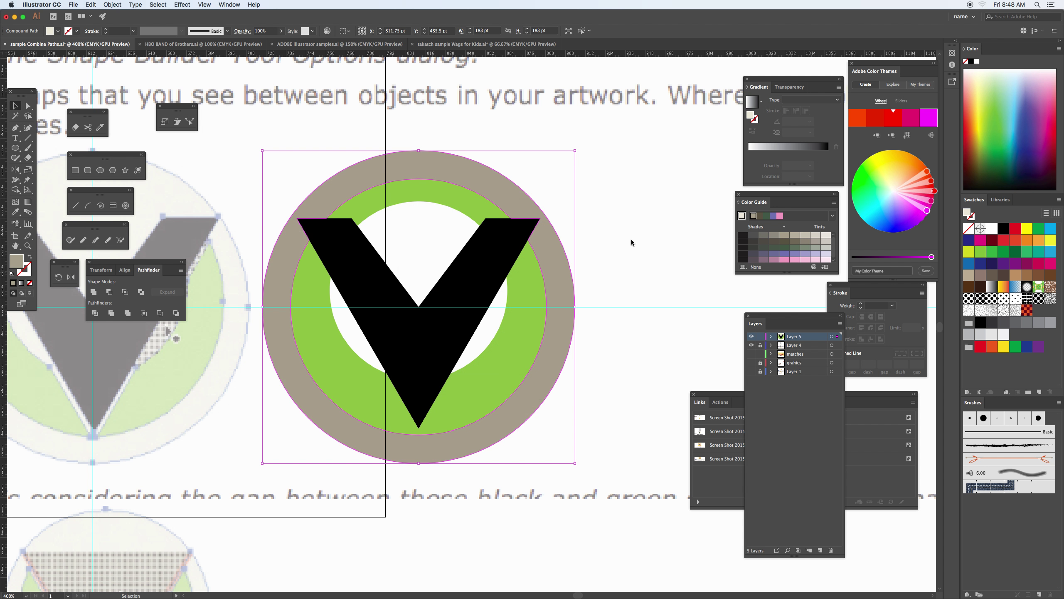
pyautogui.click(635, 235)
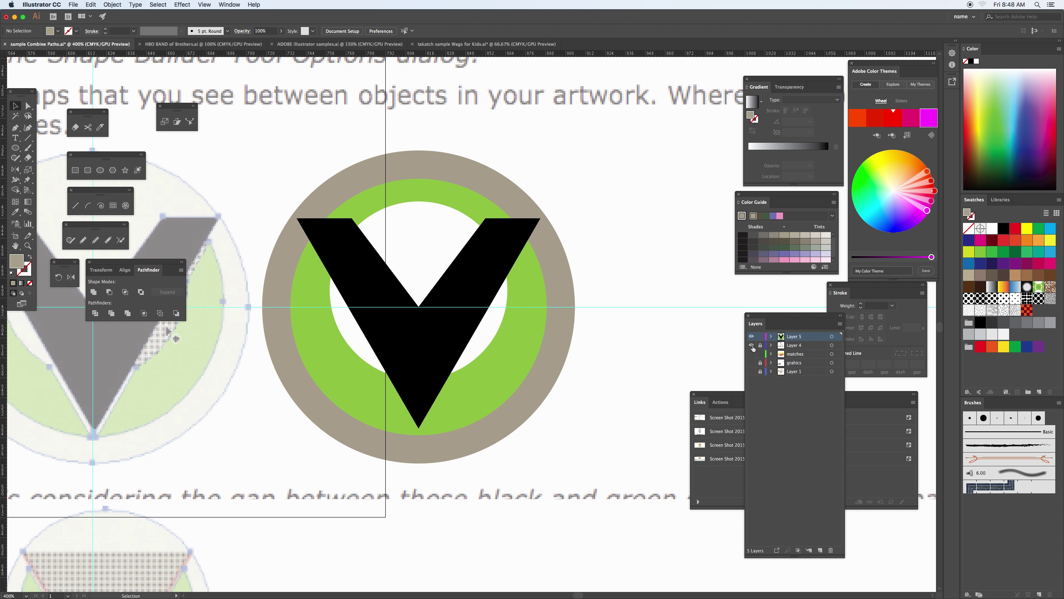
# Hide background Layer 4 and move the whole logo left onto the white artboard
pyautogui.click(751, 345)
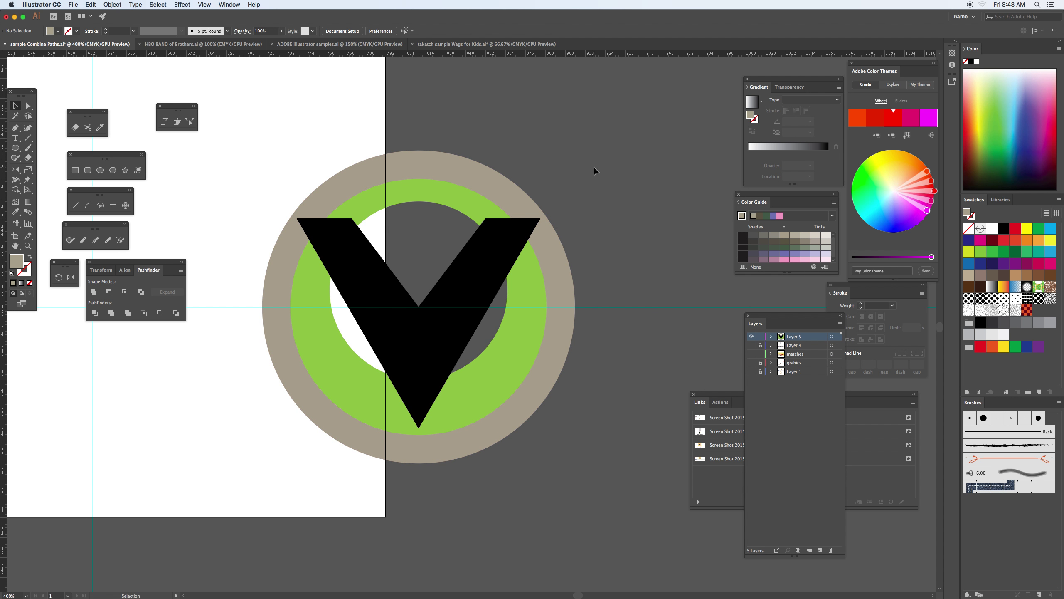
pyautogui.moveTo(516, 403); pyautogui.dragTo(439, 435)
pyautogui.moveTo(468, 381); pyautogui.dragTo(494, 389)
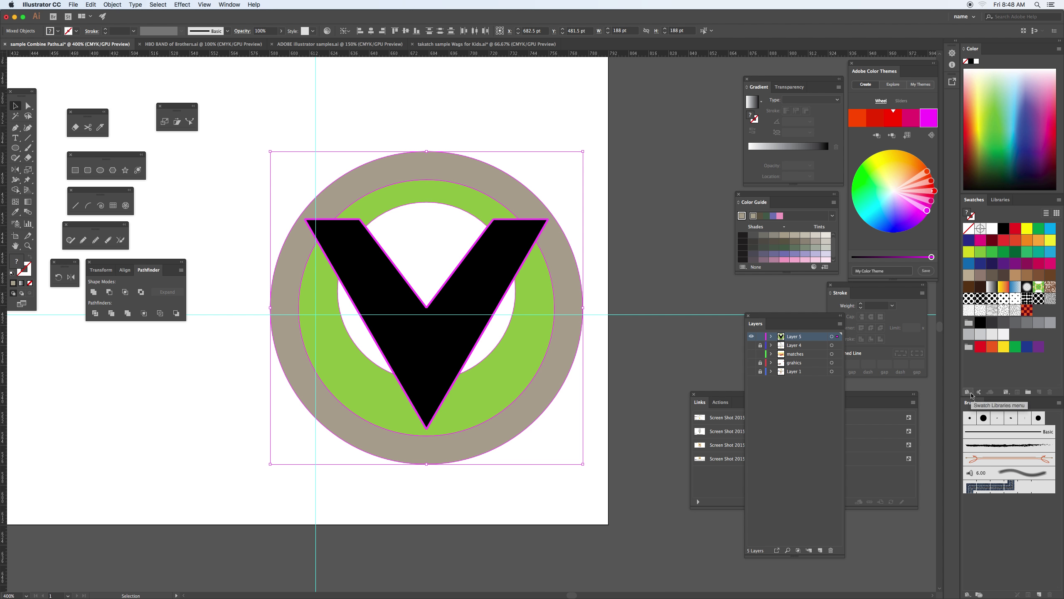
# Fill only the outer ring with a tan-to-brown gradient from the Neutrals gradient library
pyautogui.click(970, 394)
pyautogui.moveTo(988, 477)
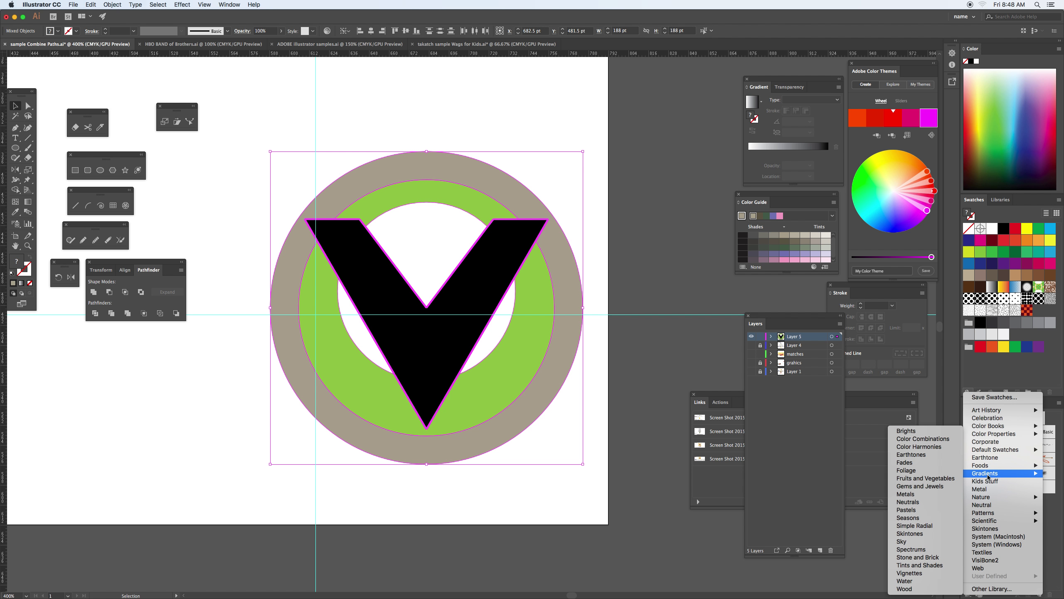
pyautogui.click(917, 501)
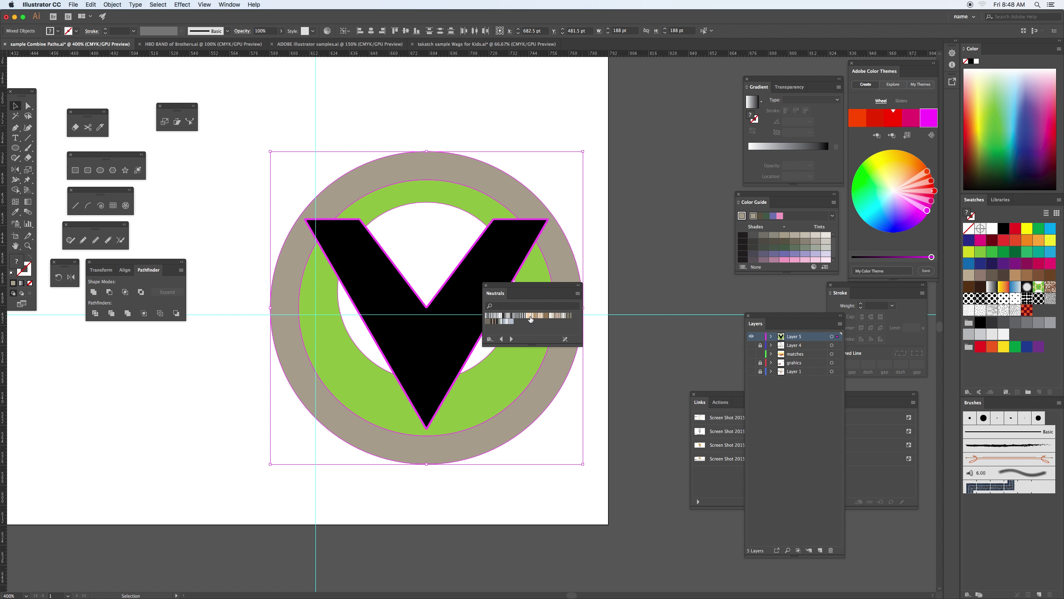
pyautogui.click(529, 315)
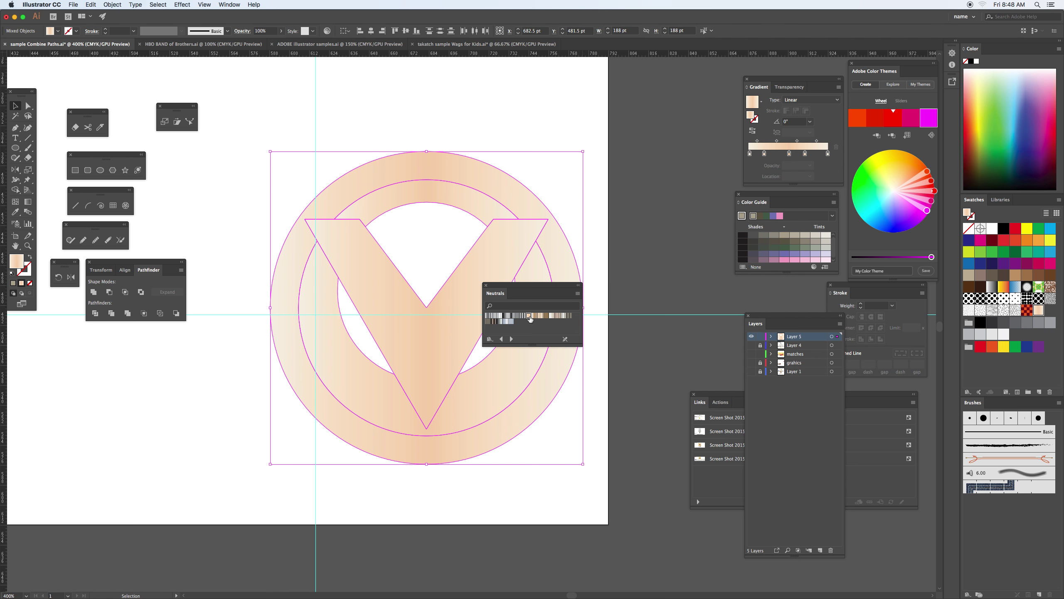
pyautogui.press('super+z')
pyautogui.press('super+z')
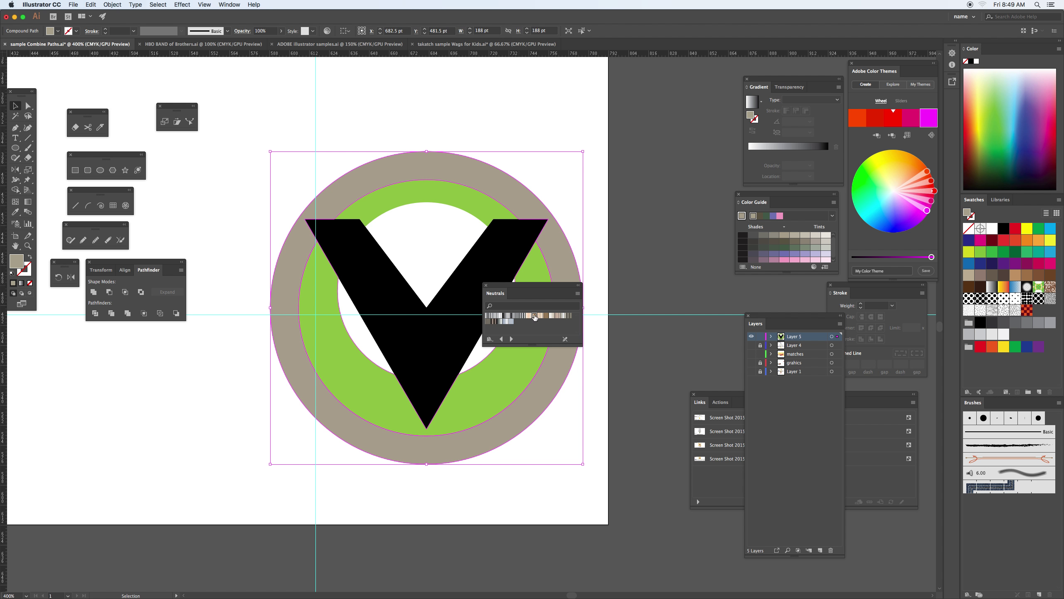
pyautogui.click(534, 315)
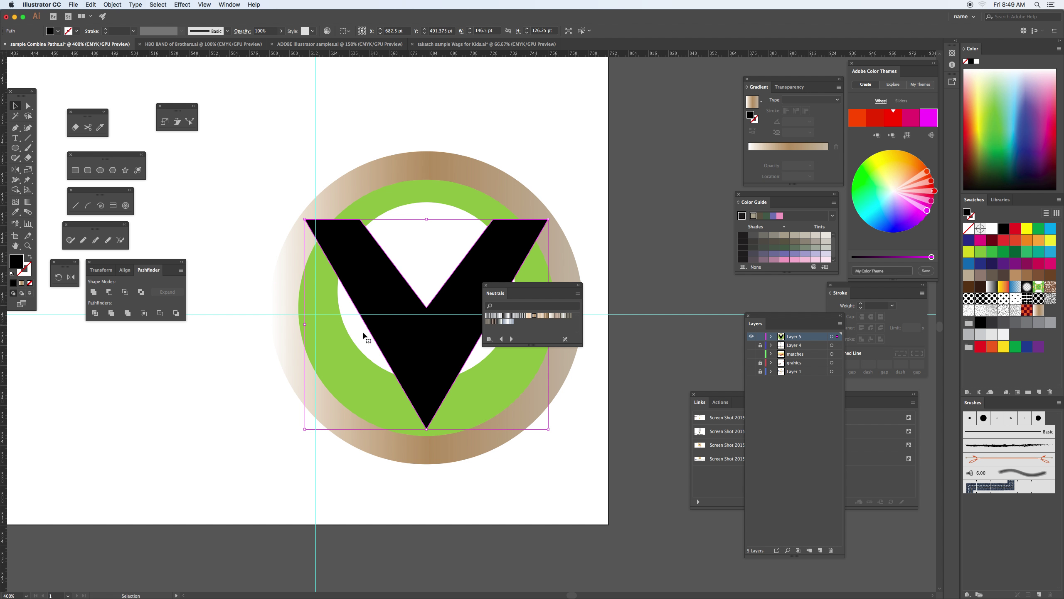
# Fill the inner ring with a green gradient from the Seasons library
pyautogui.click(349, 363)
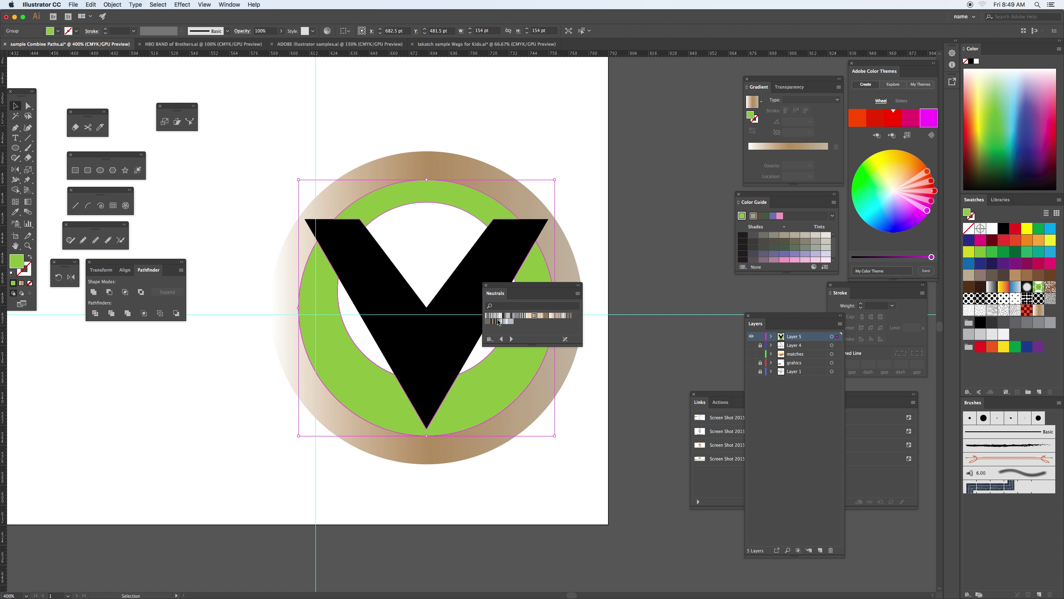
pyautogui.click(511, 338)
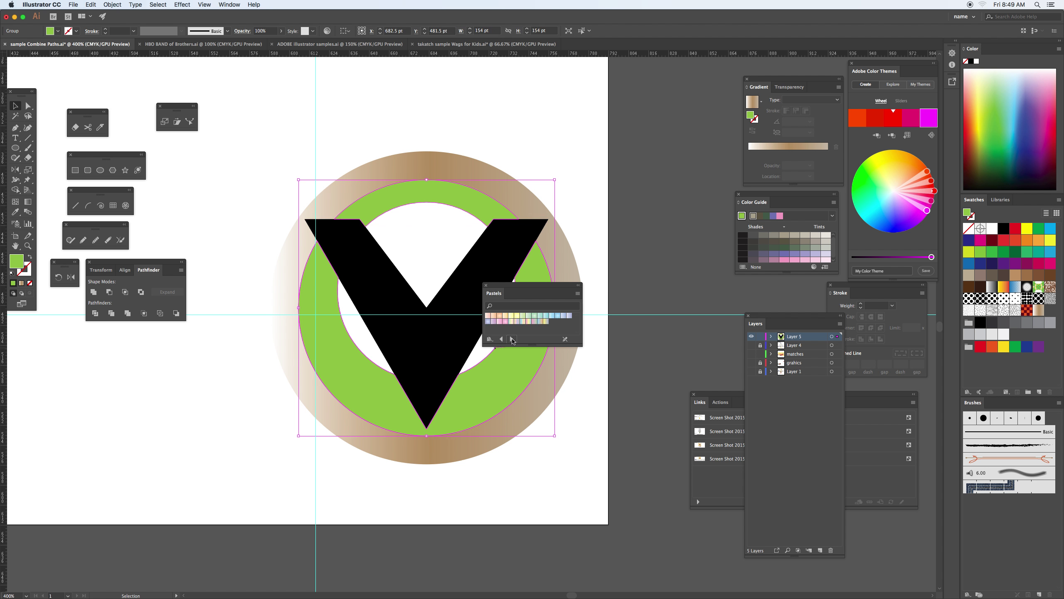
pyautogui.click(512, 340)
pyautogui.click(552, 317)
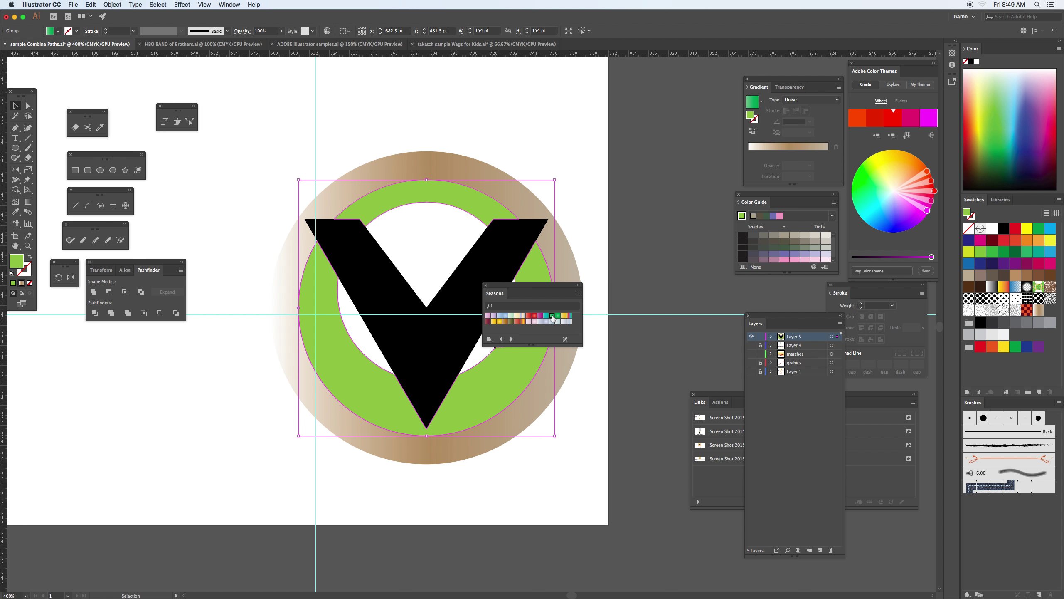
# Fill the V with a Simple Radial purple gradient, highlight placed in its upper-left arm
pyautogui.click(406, 308)
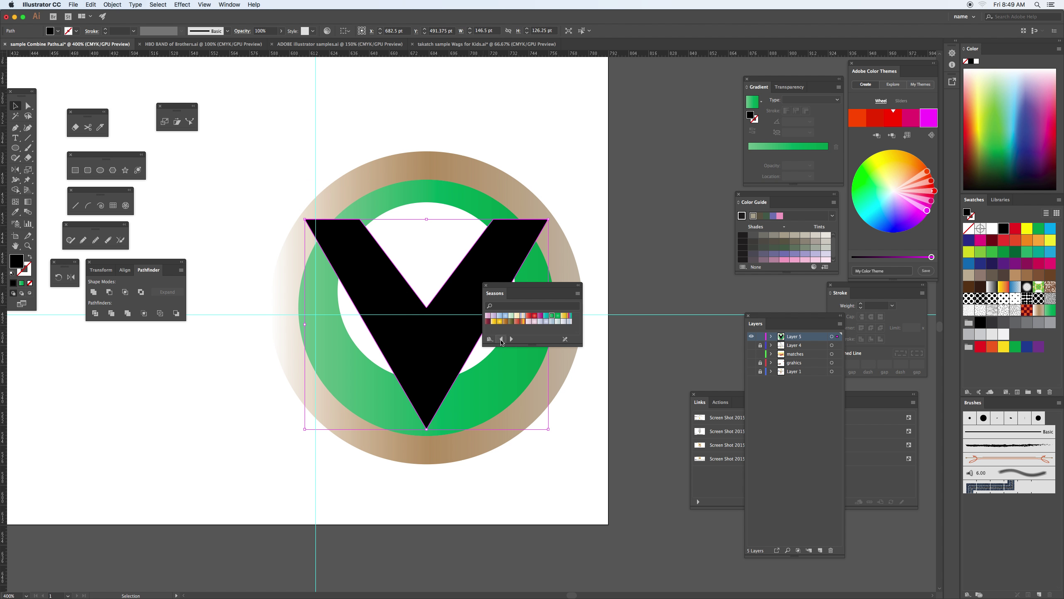
pyautogui.click(511, 338)
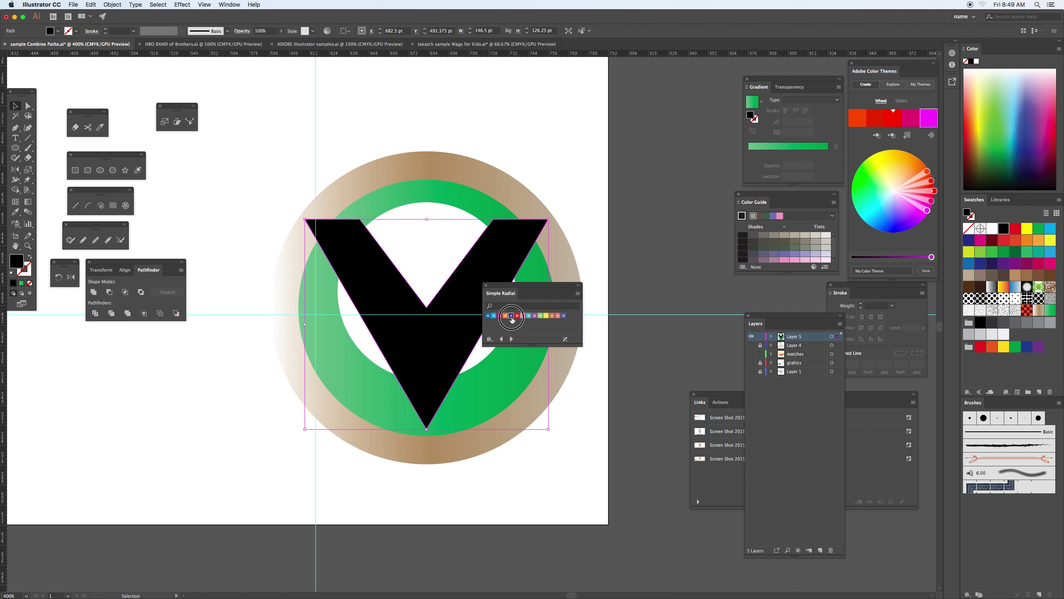
pyautogui.click(511, 316)
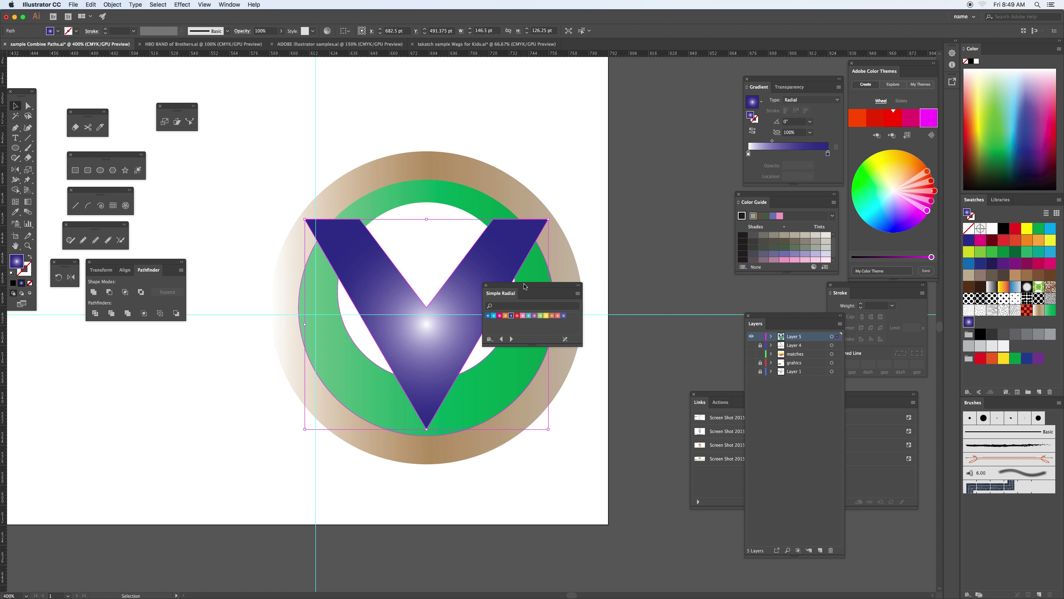
pyautogui.click(28, 202)
pyautogui.moveTo(351, 236); pyautogui.dragTo(441, 364)
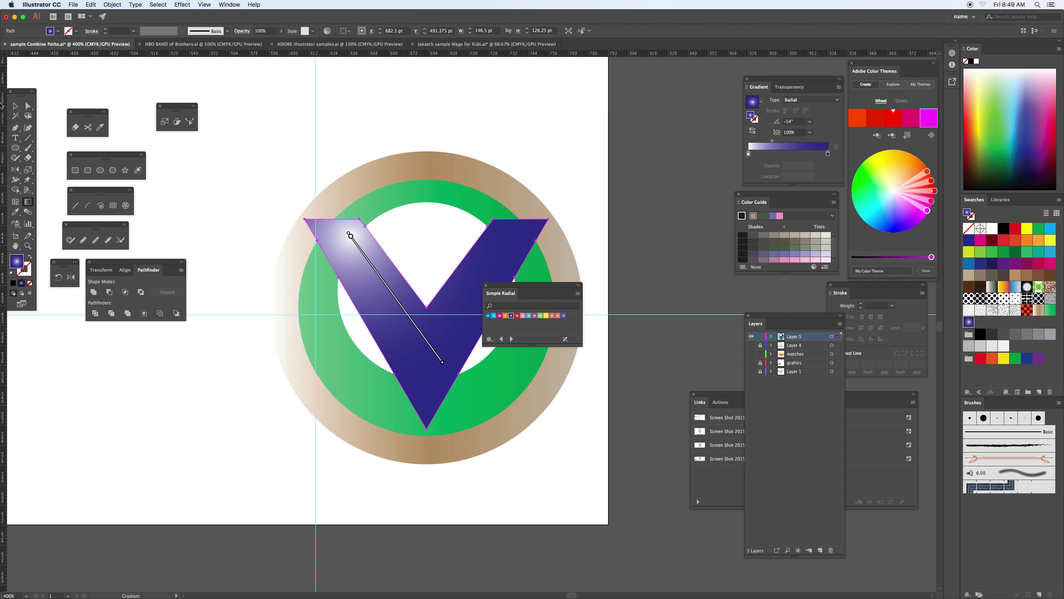
pyautogui.click(15, 106)
pyautogui.click(268, 178)
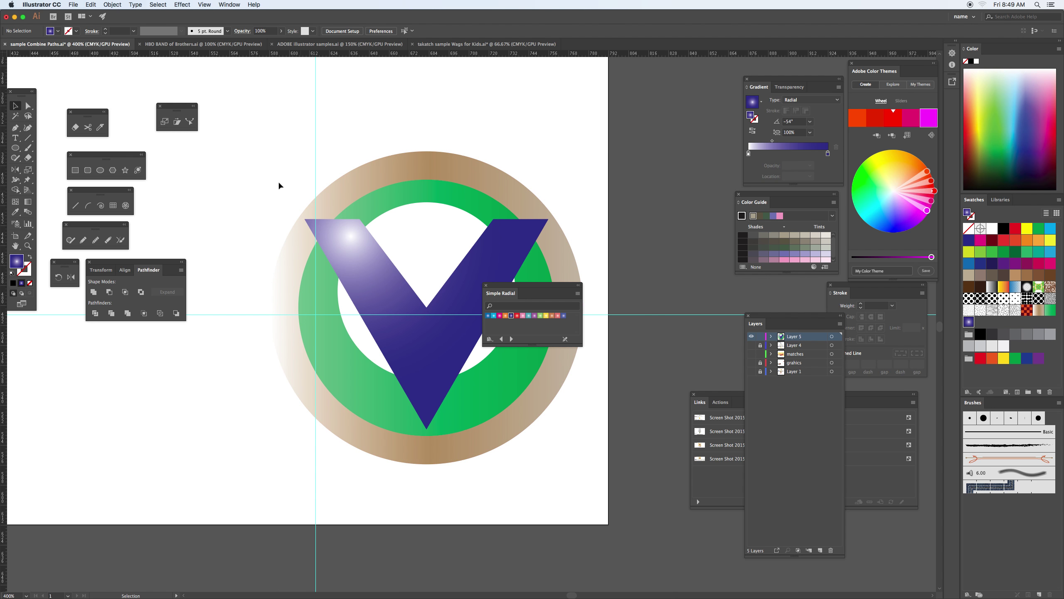
# Move the gradient library aside, test-move the green ring and undo, then select the V
pyautogui.moveTo(518, 287); pyautogui.dragTo(635, 314)
pyautogui.click(491, 284)
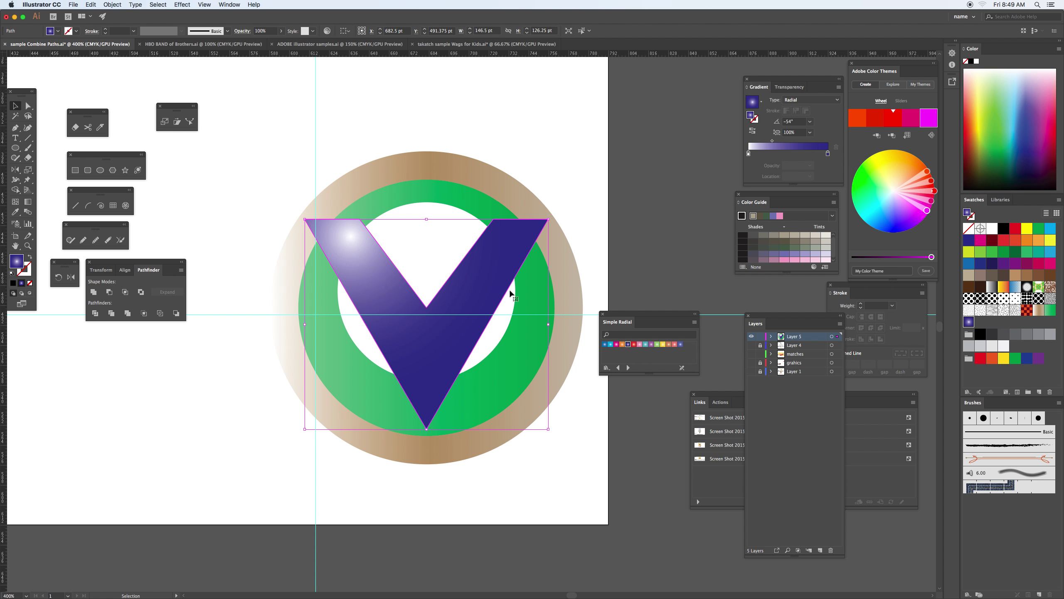
pyautogui.moveTo(534, 285); pyautogui.dragTo(398, 253)
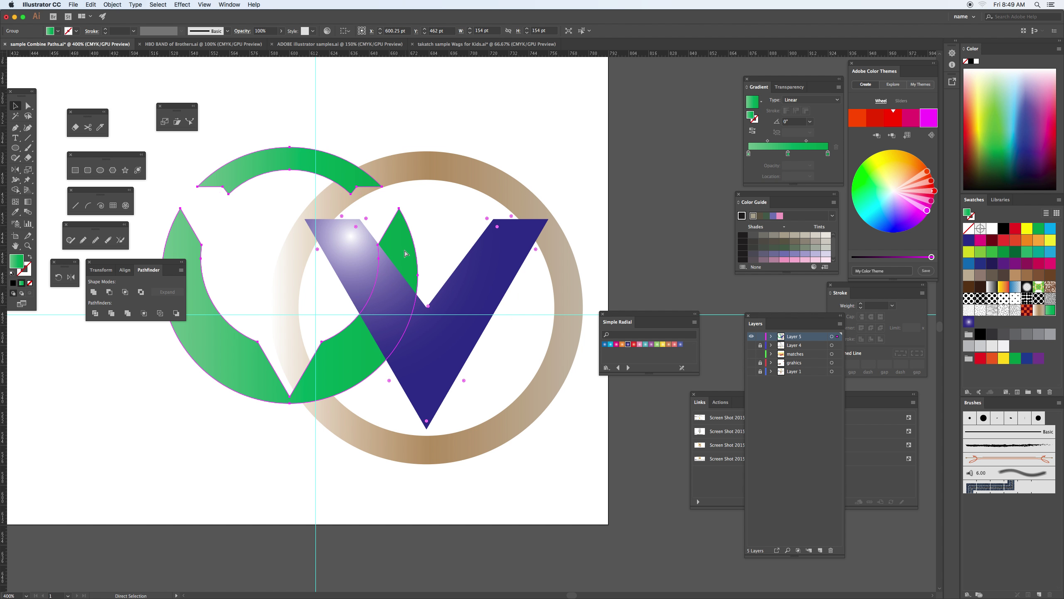
pyautogui.press('super+z')
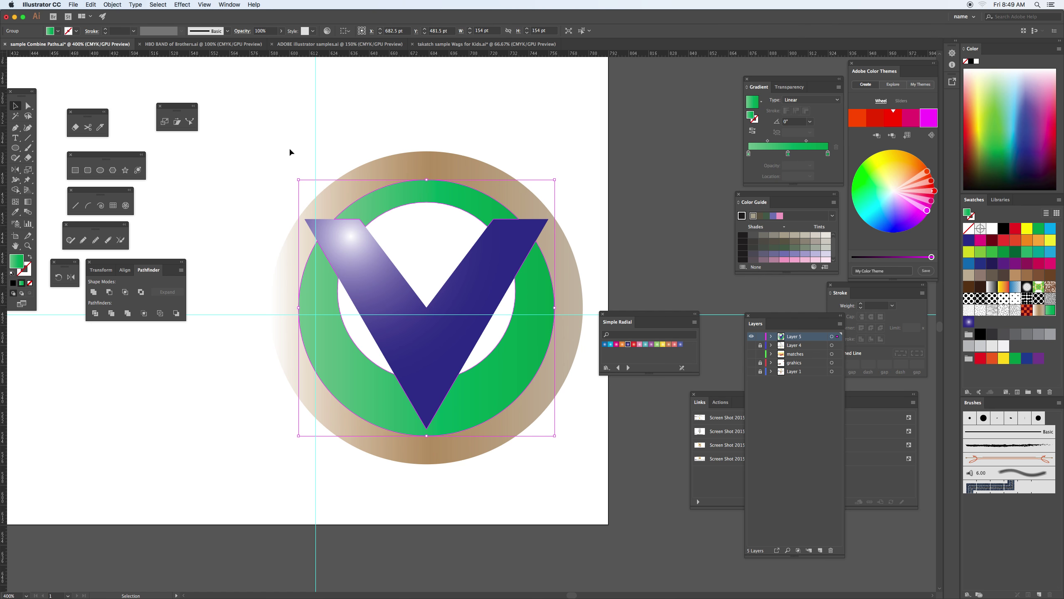
pyautogui.click(354, 268)
# Give the outer tan ring a Multiply drop shadow: 75% opacity, 7 pt offsets, 5 pt blur
pyautogui.click(182, 4)
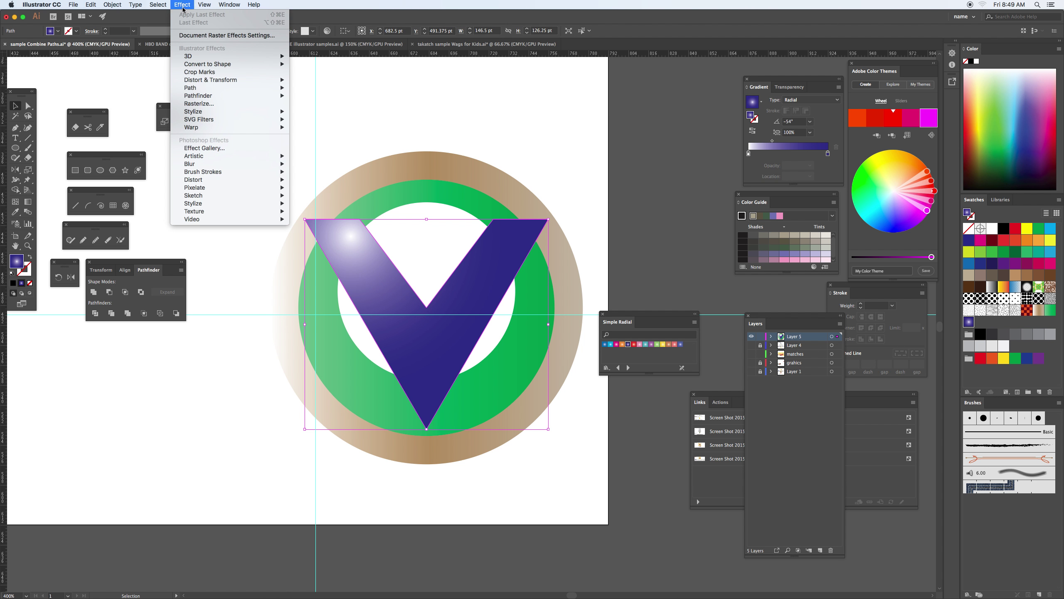
pyautogui.click(380, 166)
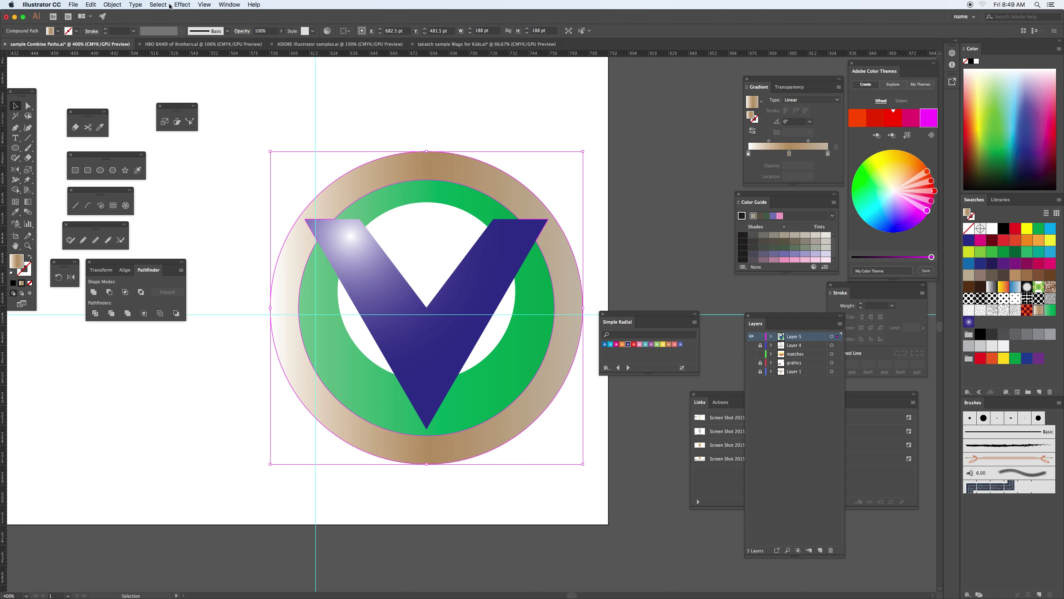
pyautogui.click(173, 5)
pyautogui.moveTo(208, 111)
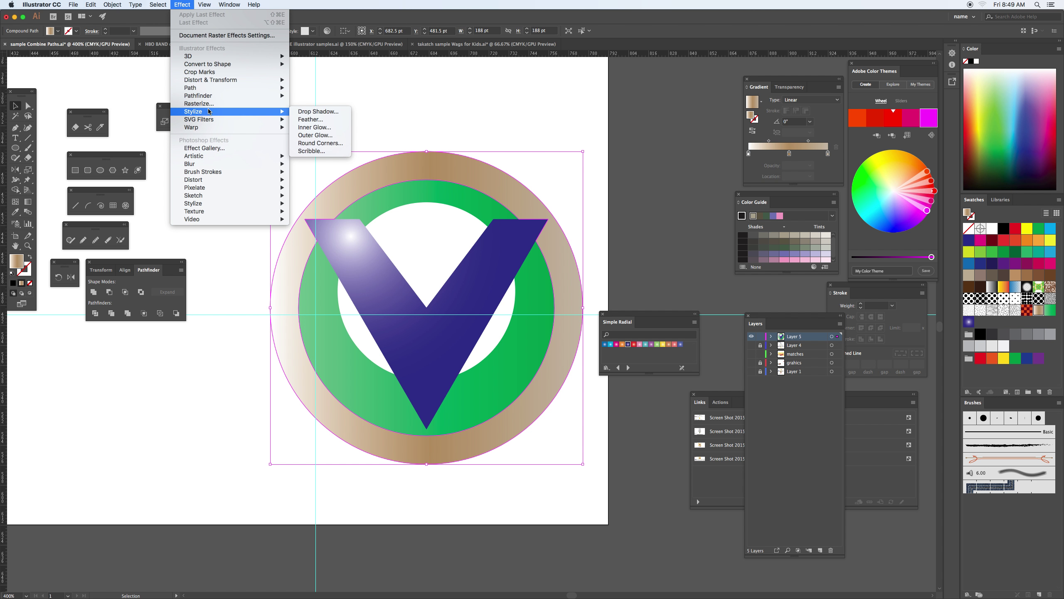
pyautogui.click(301, 111)
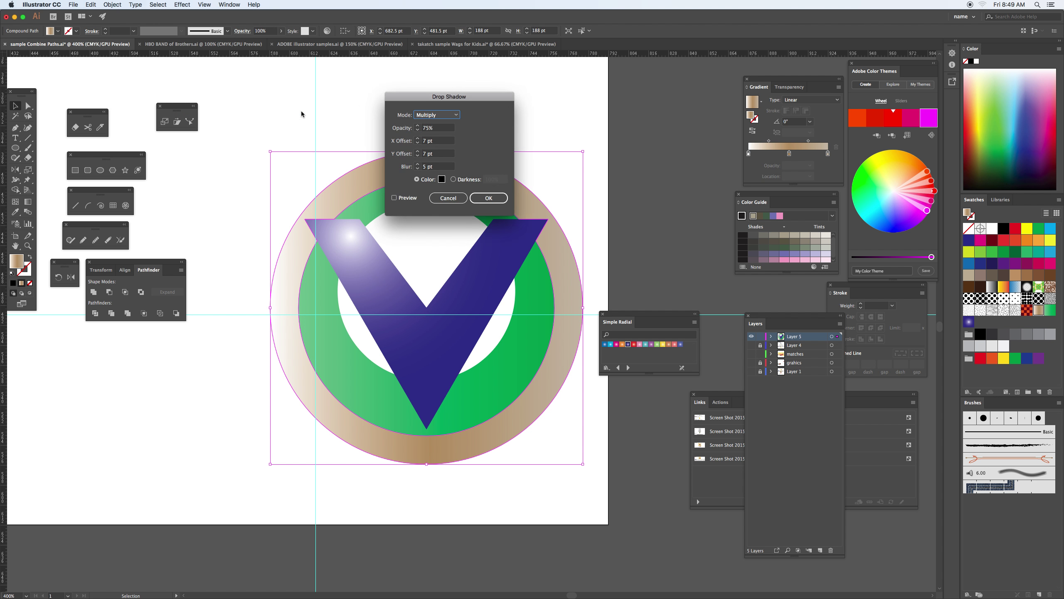
pyautogui.click(394, 197)
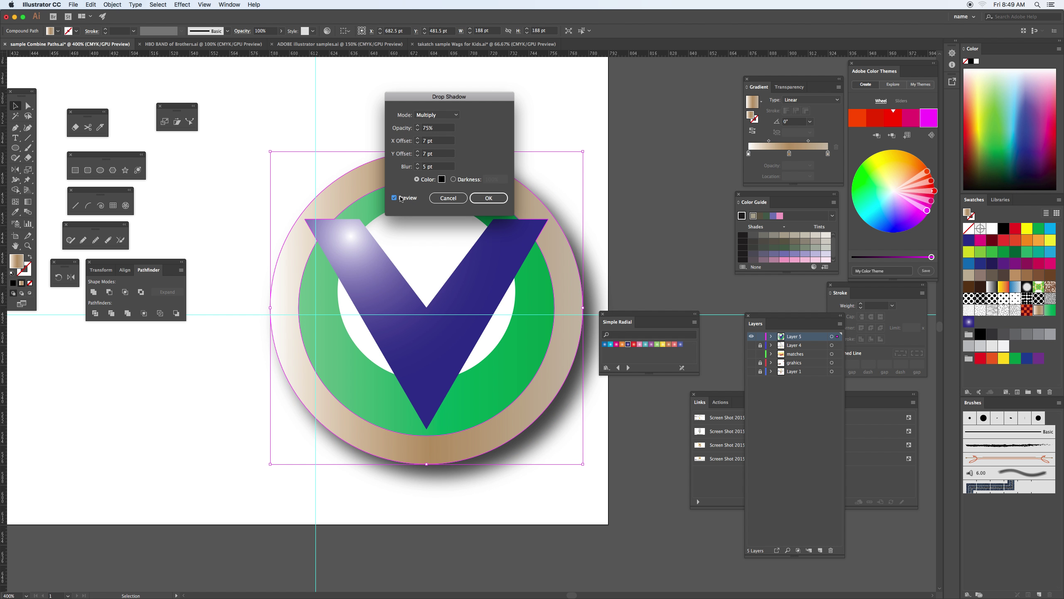
pyautogui.click(497, 201)
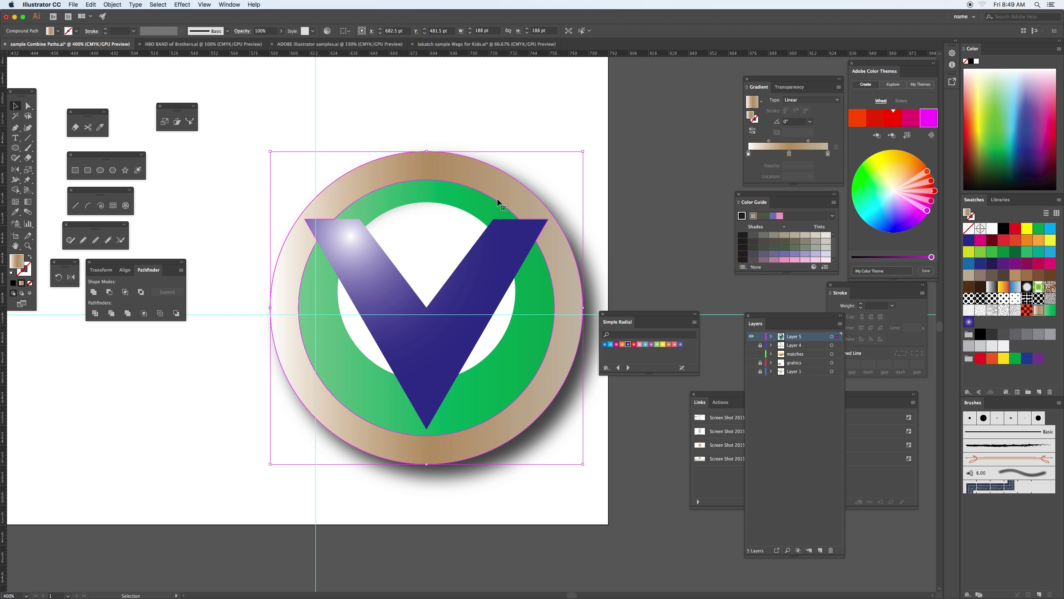
pyautogui.press('a')
pyautogui.press('v')
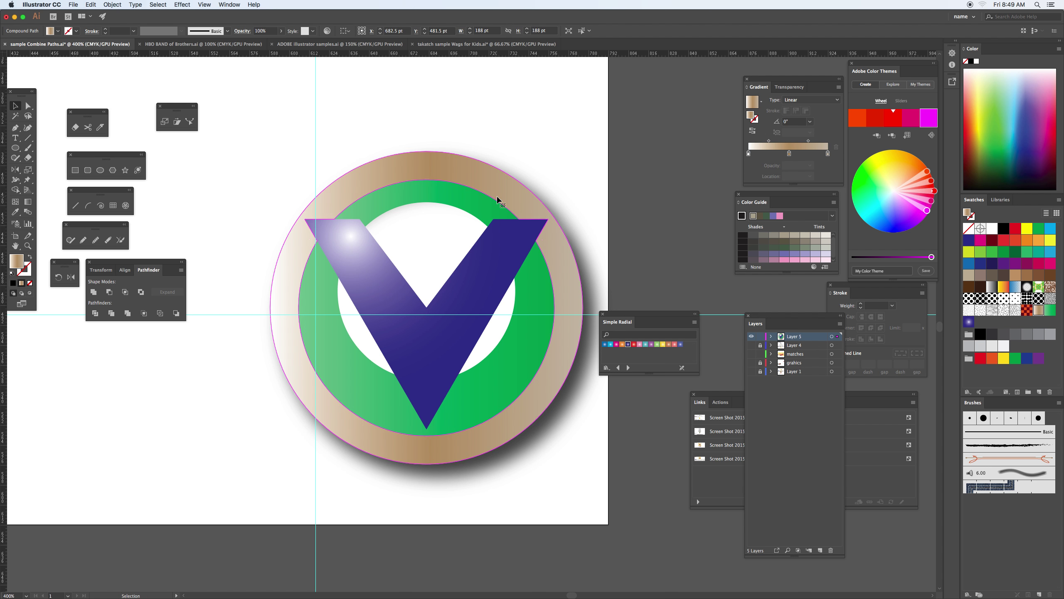
# Hide all panels, zoom the logo to 600%, and reselect the outer ring
pyautogui.press('Tab')
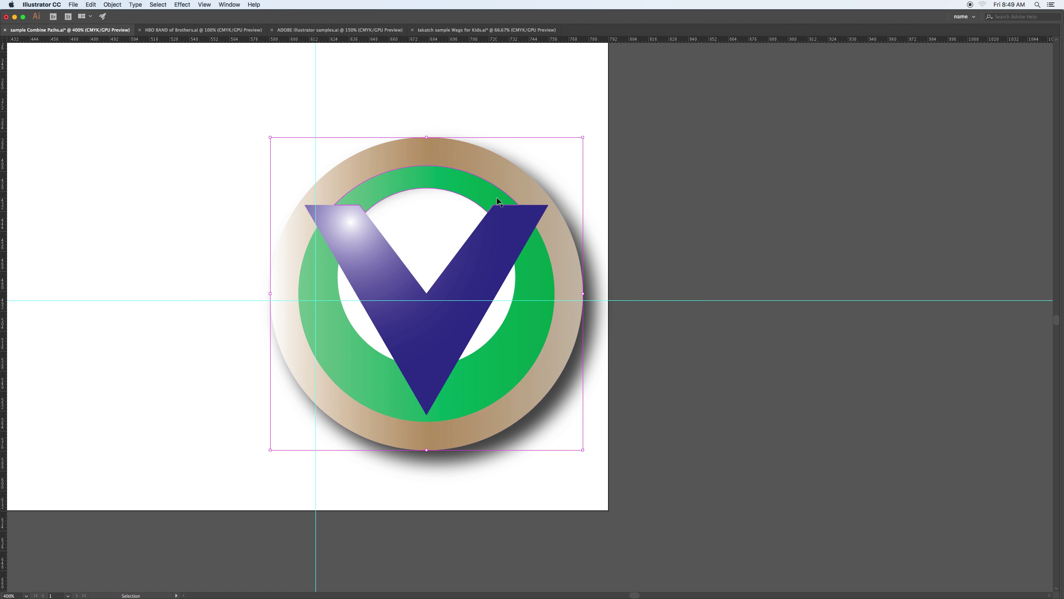
pyautogui.press('super+shift+a')
pyautogui.press('super+equal')
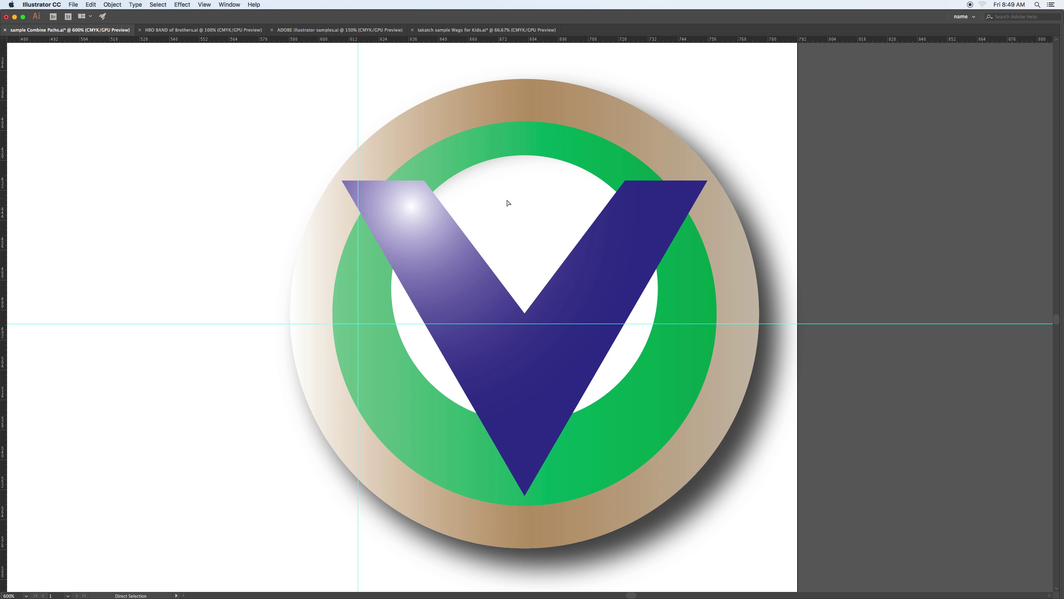
pyautogui.press('v')
pyautogui.click(606, 125)
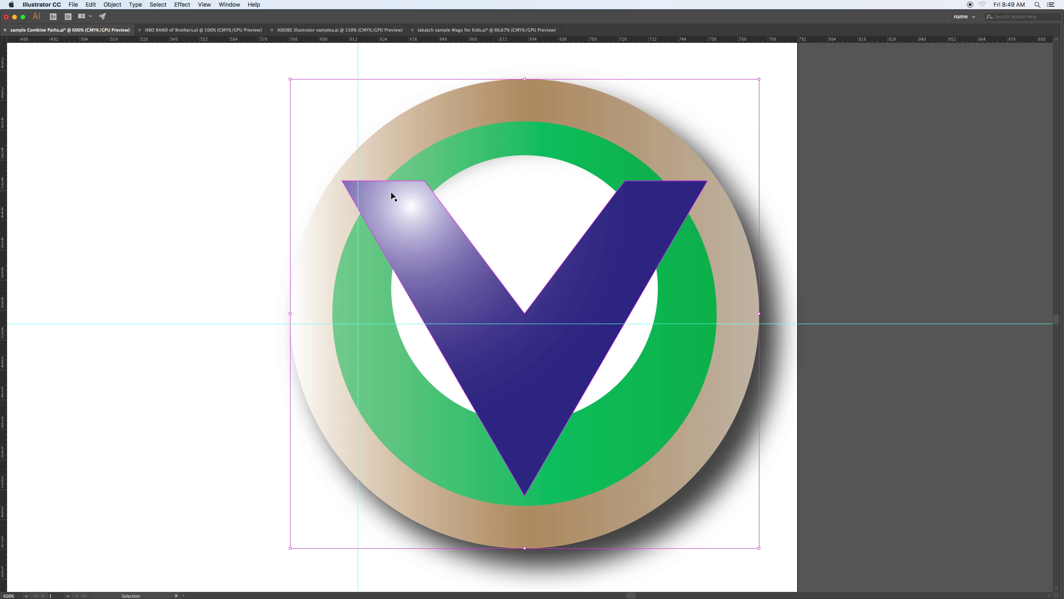